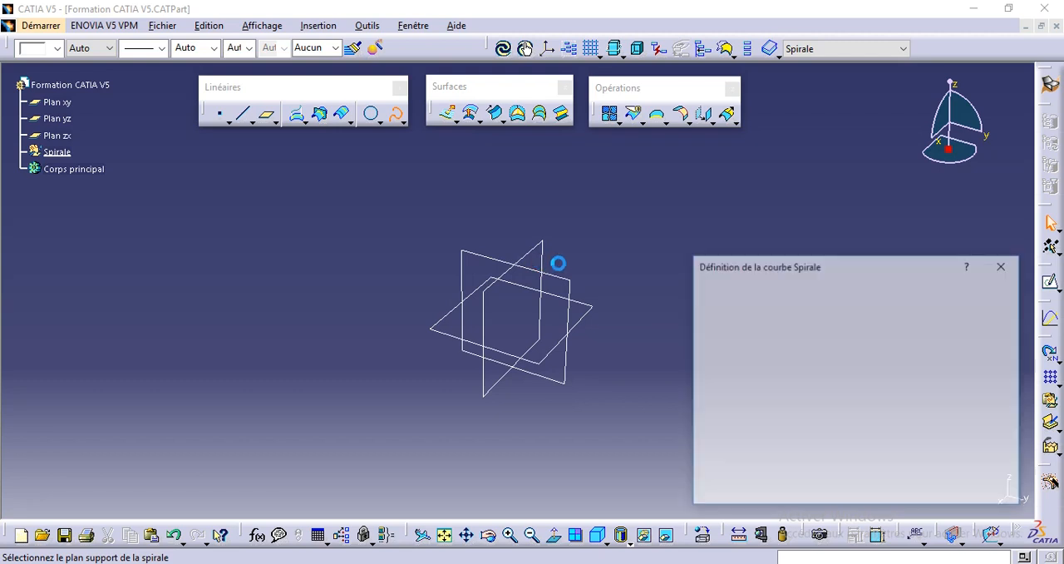
pyautogui.moveTo(829, 270); pyautogui.dragTo(824, 224)
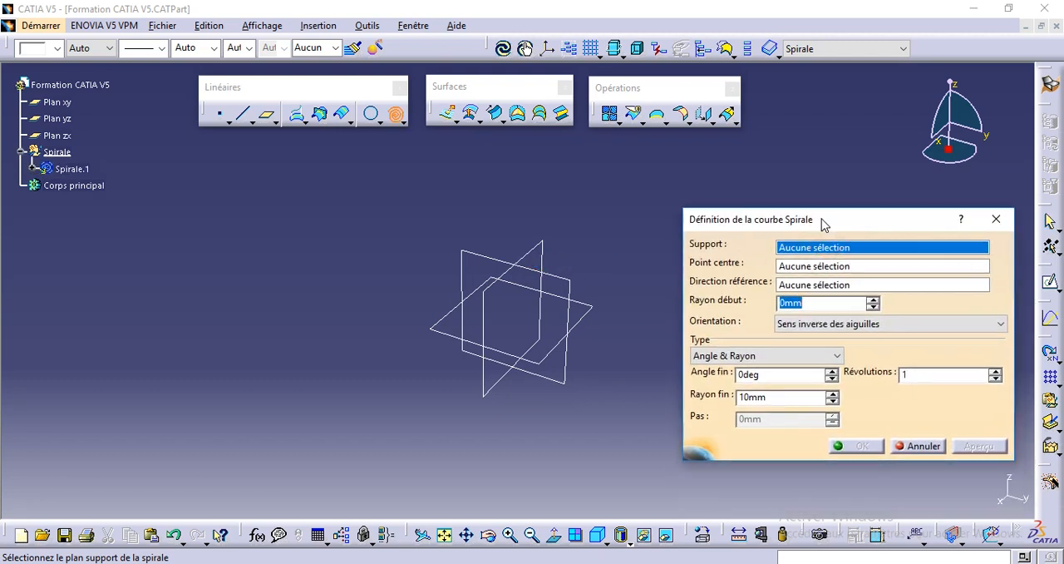
pyautogui.click(786, 266)
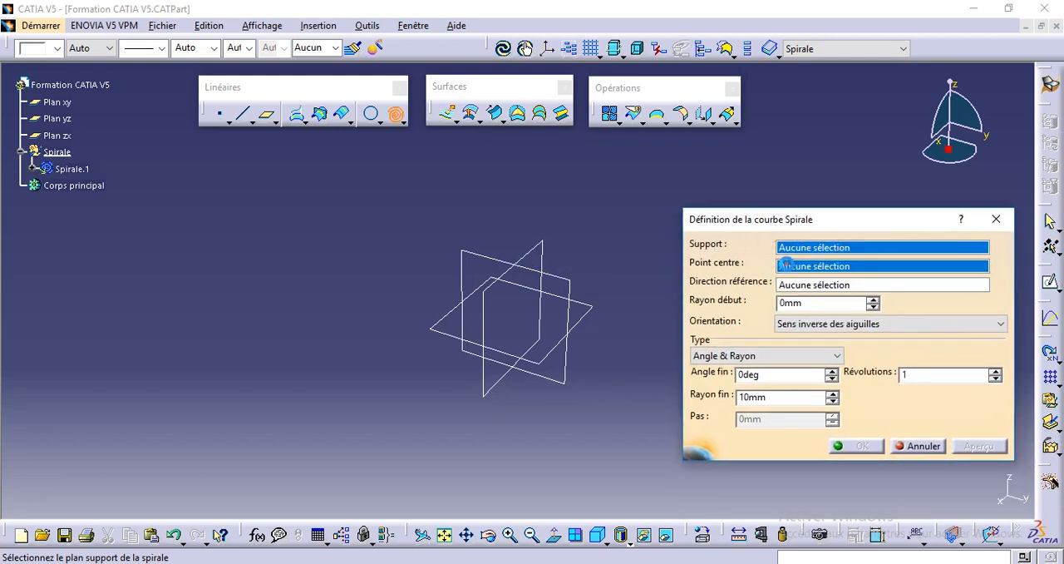
pyautogui.click(811, 284)
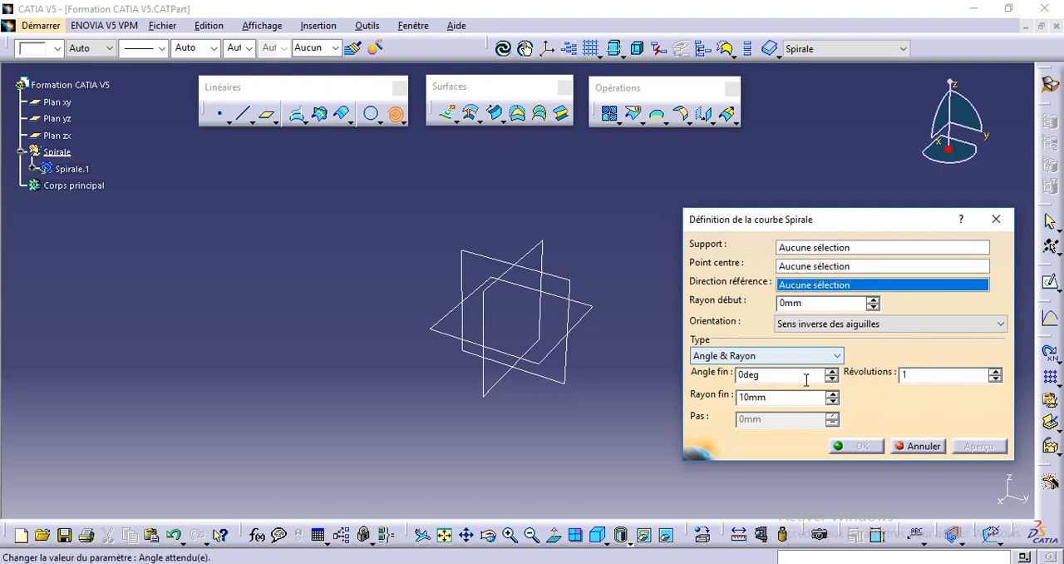
pyautogui.click(796, 266)
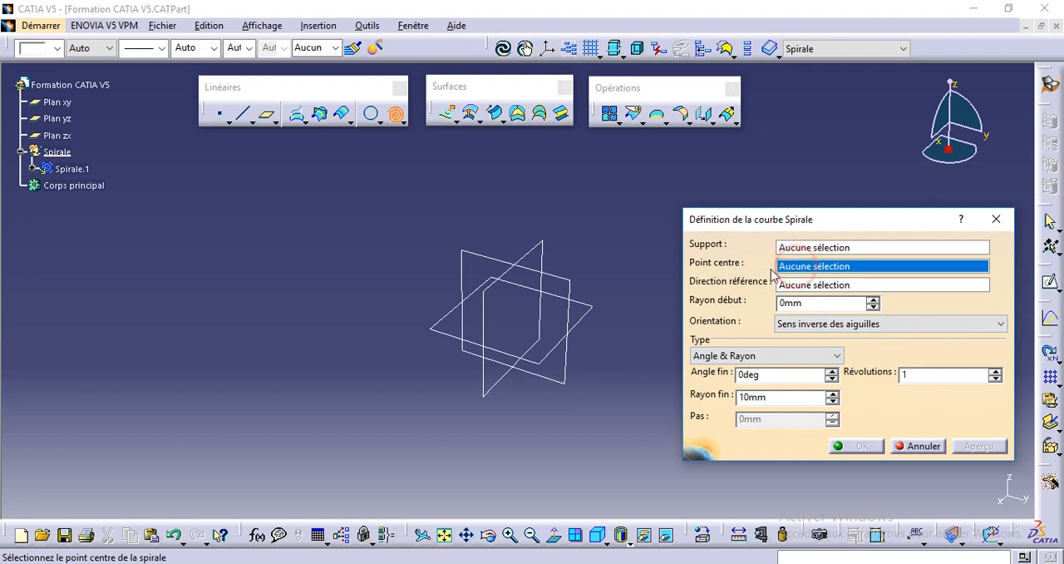
pyautogui.click(996, 221)
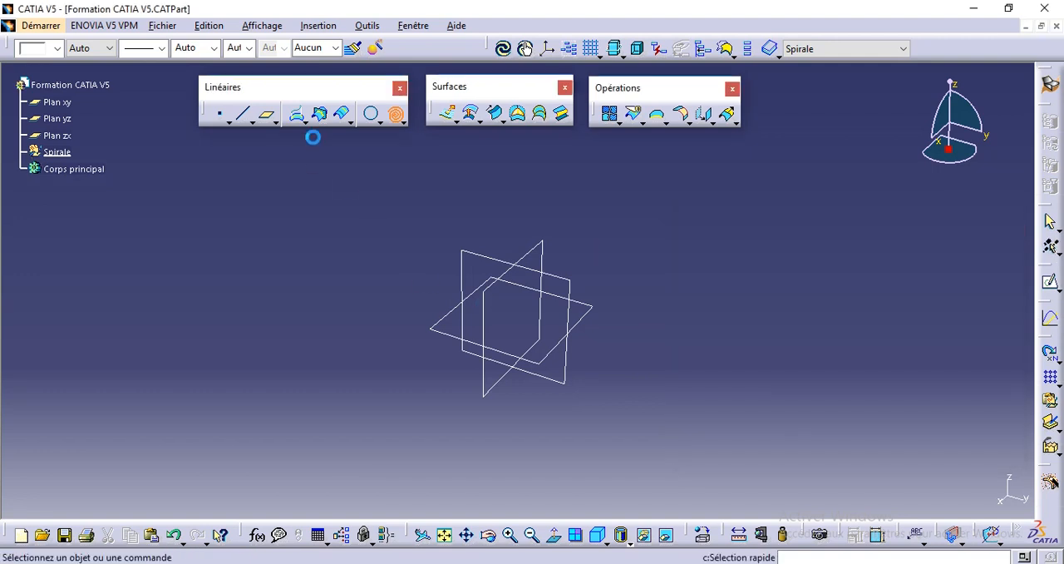
# Create a point by coordinates at X 0 mm, Y 100 mm and Z 0 mm
pyautogui.click(217, 113)
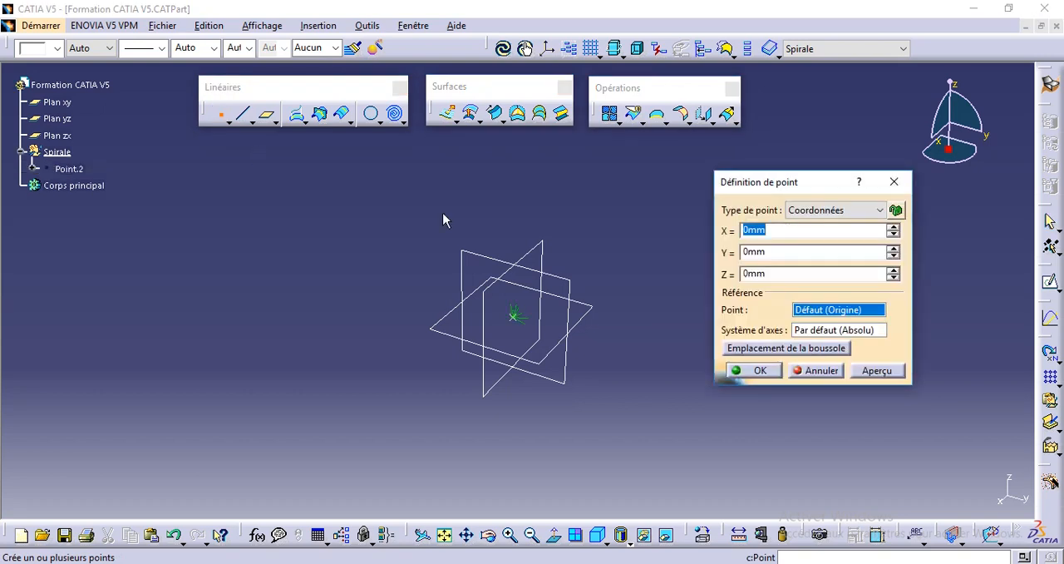
pyautogui.click(749, 252)
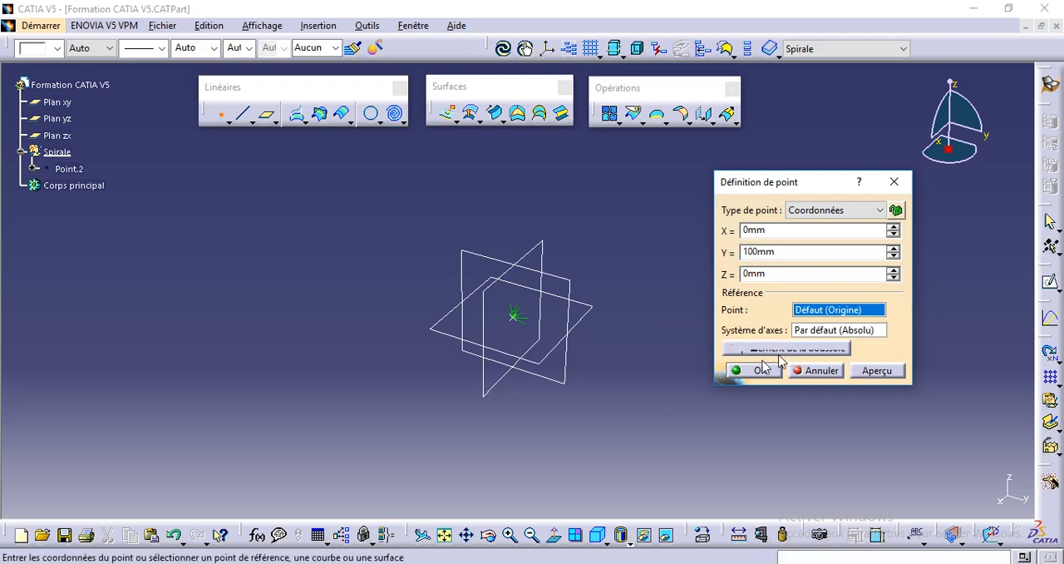
pyautogui.click(737, 370)
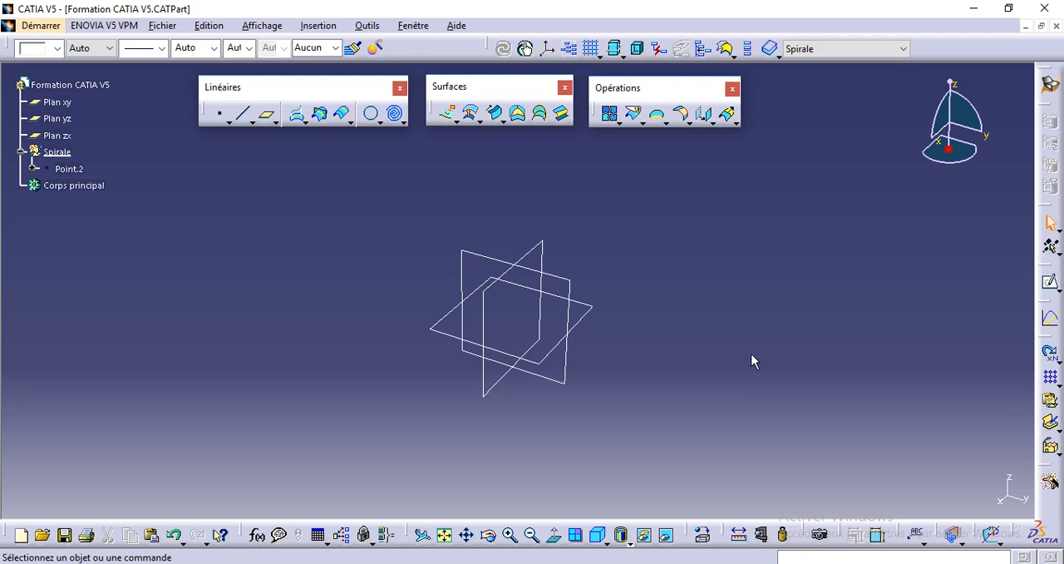
# Examine where the new point lies relative to the three reference planes
pyautogui.moveTo(695, 363); pyautogui.dragTo(627, 380, button='middle')
pyautogui.click(69, 169)
pyautogui.moveTo(406, 192); pyautogui.dragTo(458, 366, button='middle')
pyautogui.moveTo(501, 302); pyautogui.dragTo(406, 314, button='middle')
pyautogui.doubleClick(555, 324)
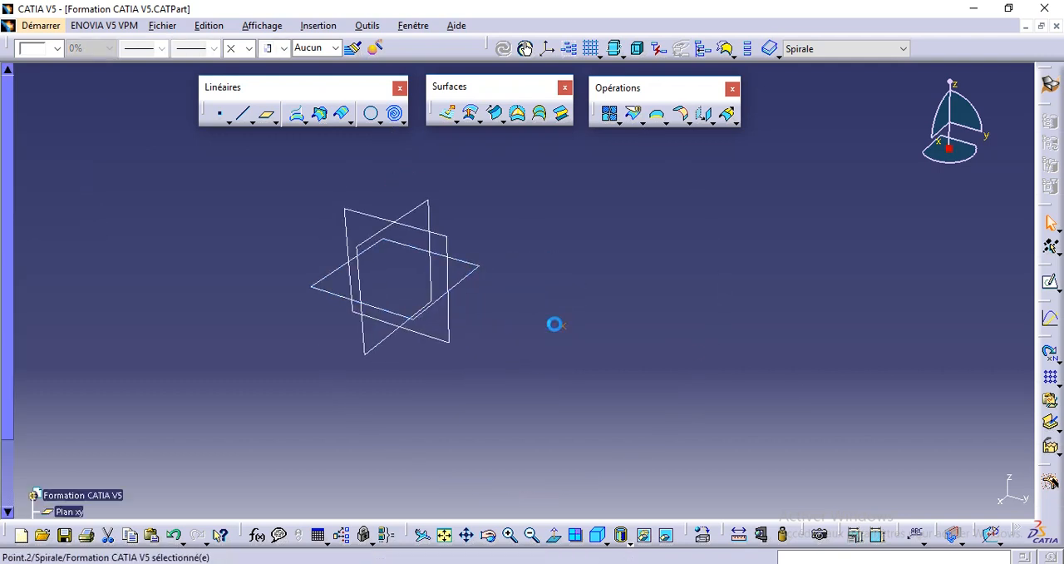
pyautogui.moveTo(34, 512); pyautogui.dragTo(35, 111)
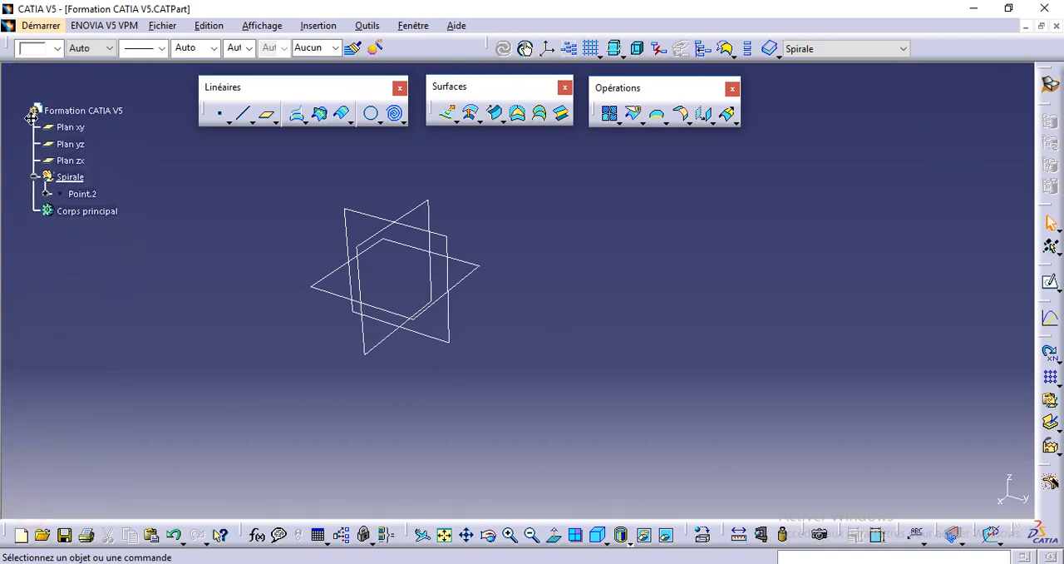
pyautogui.doubleClick(559, 326)
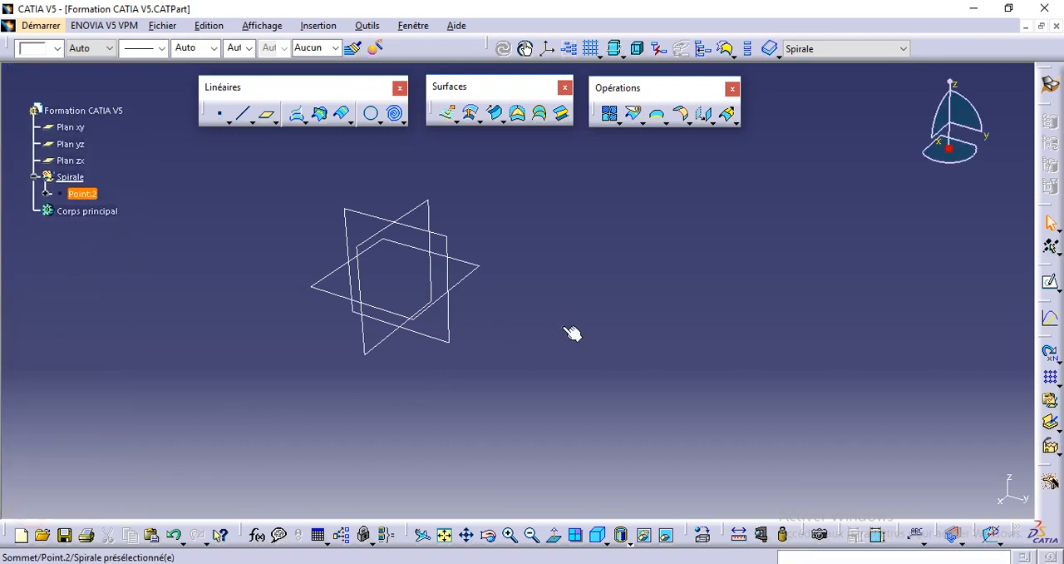
pyautogui.click(542, 323)
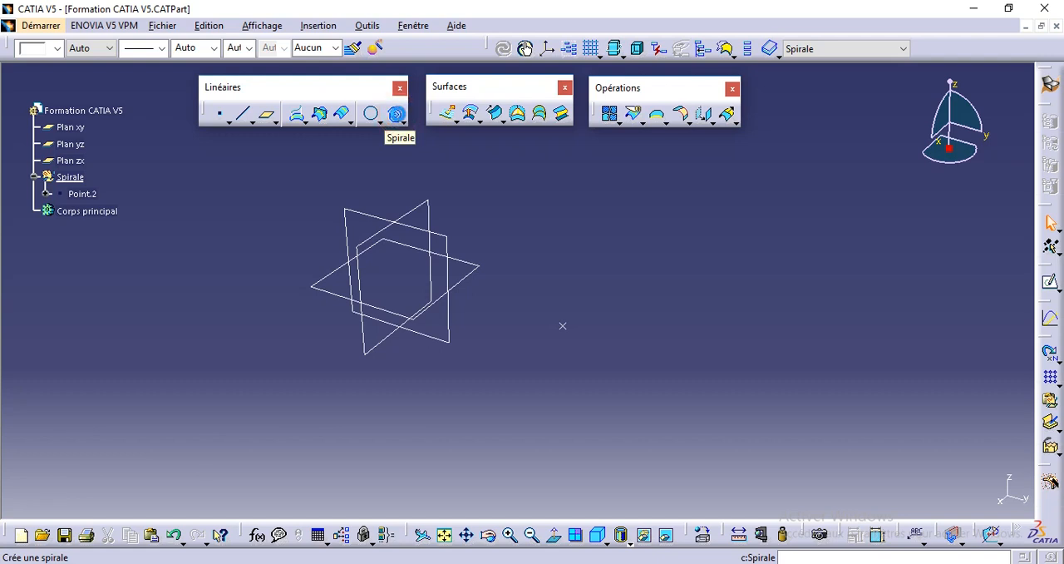
# Start a spiral curve with the xy plane as support and the new point as its centre
pyautogui.click(397, 116)
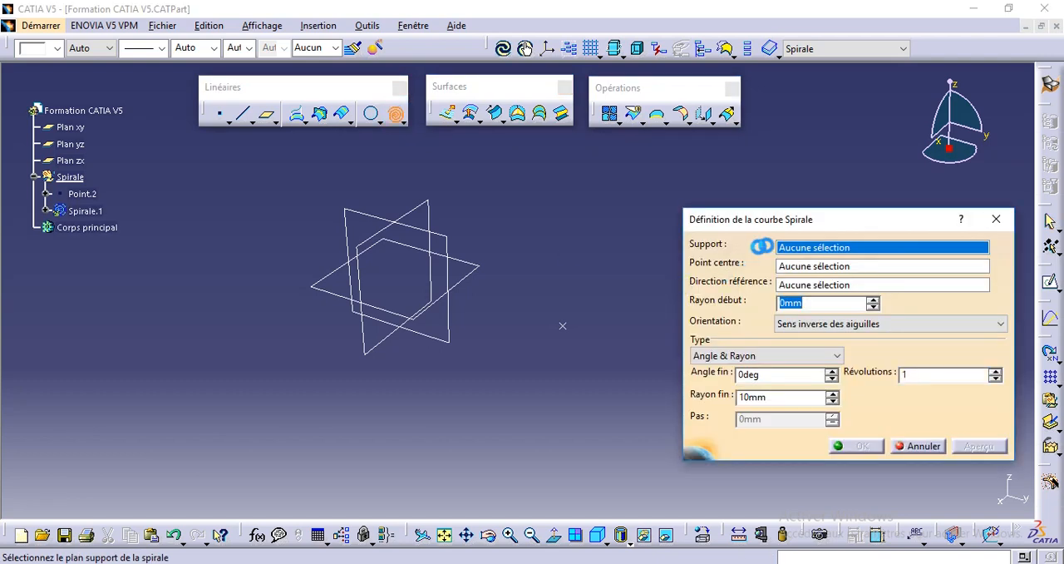
pyautogui.moveTo(415, 327); pyautogui.dragTo(356, 280, button='middle')
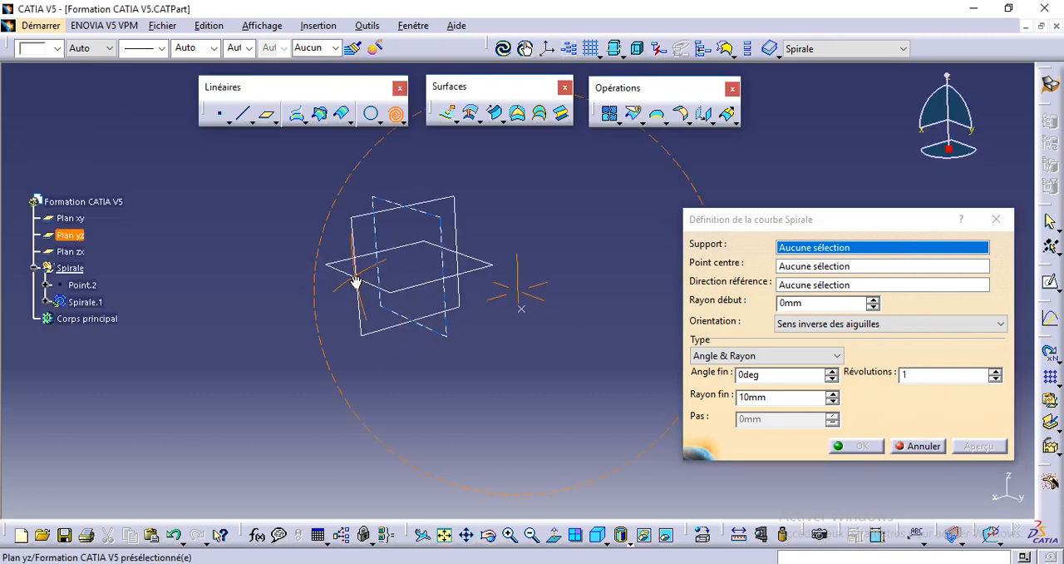
pyautogui.click(482, 266)
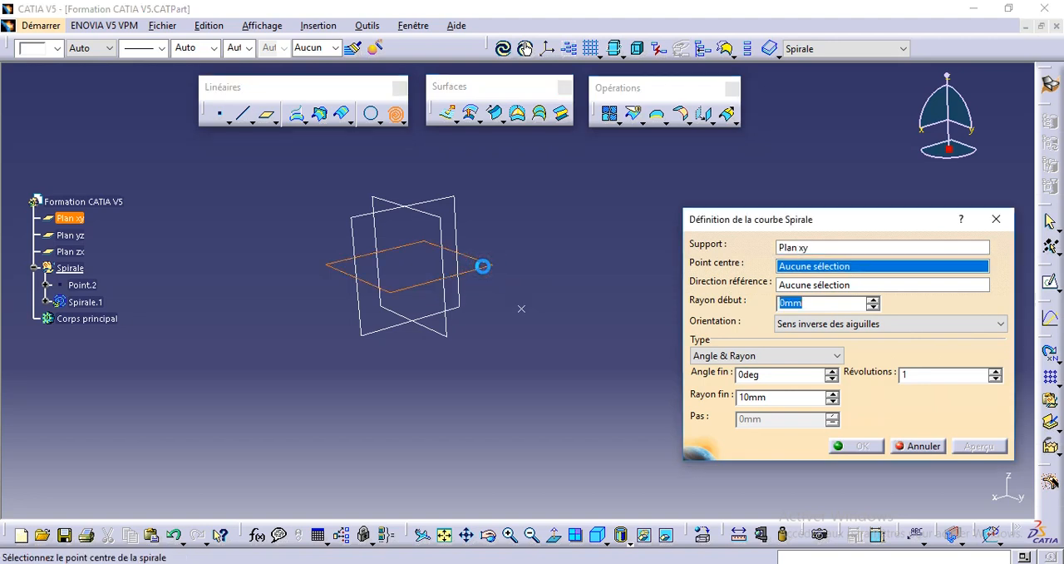
pyautogui.click(401, 123)
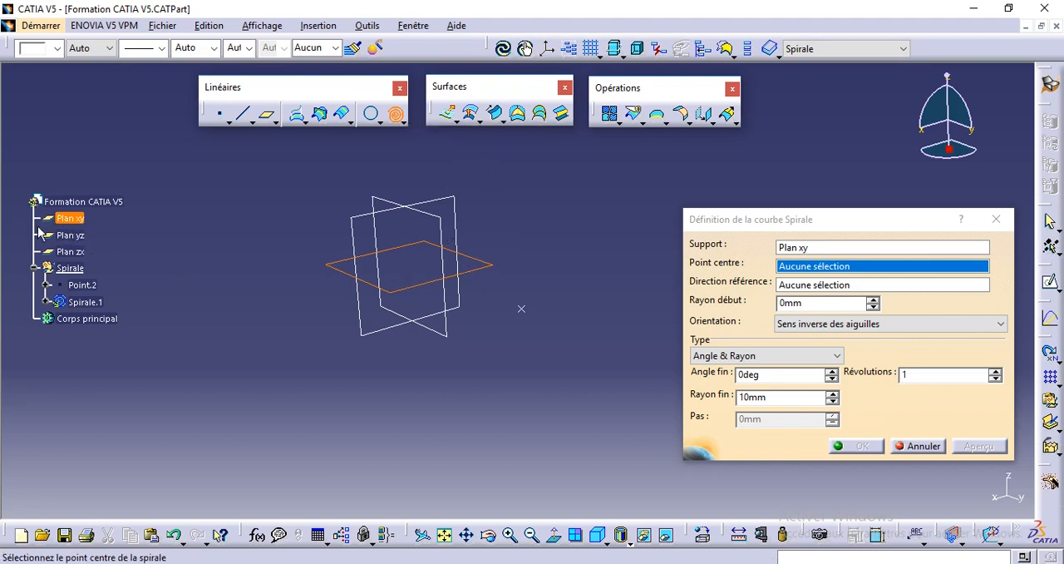
pyautogui.moveTo(35, 229); pyautogui.dragTo(20, 127)
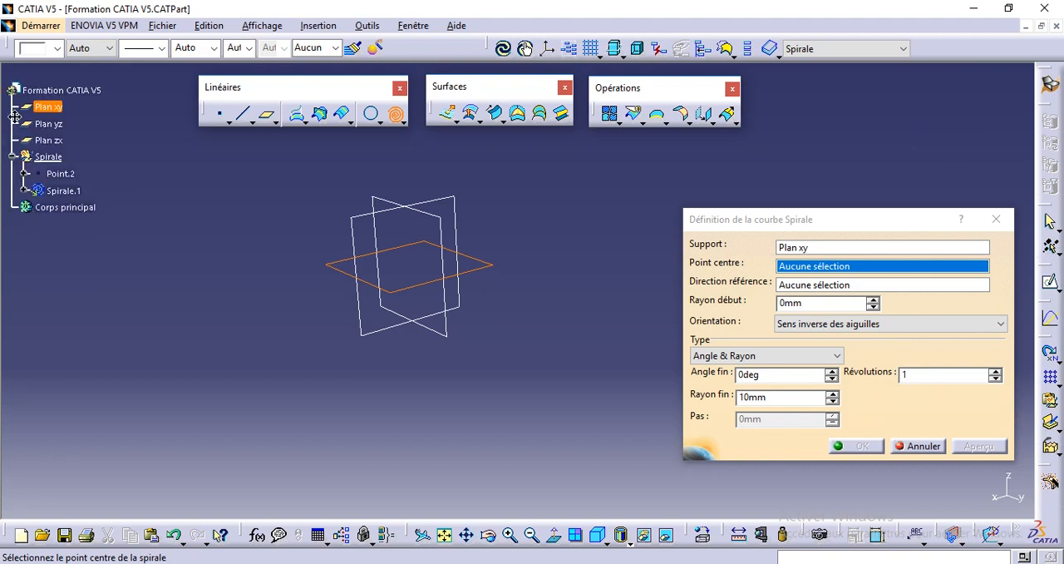
pyautogui.click(521, 308)
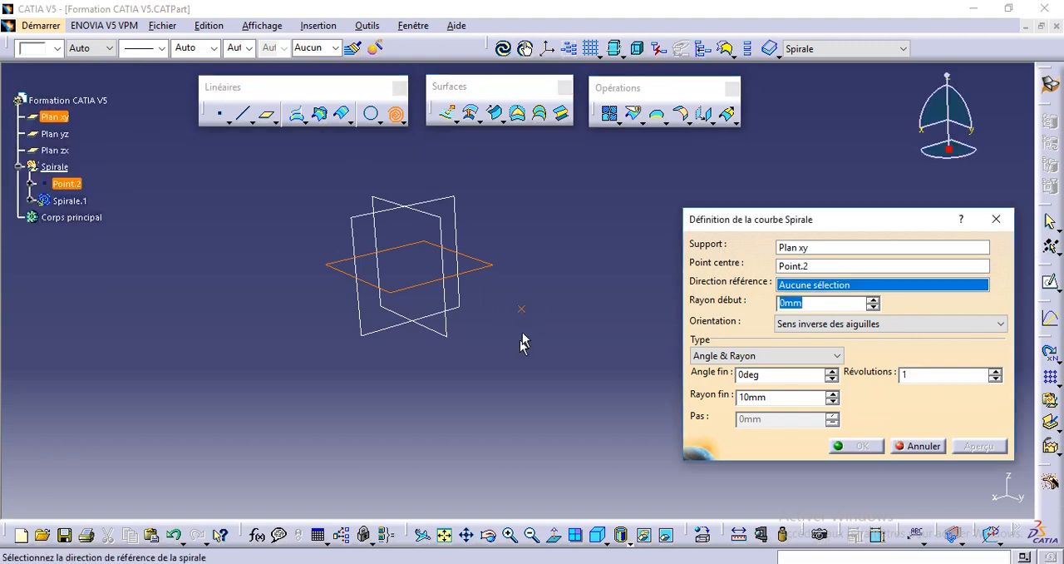
# Set the spiral's reference direction to the X component
pyautogui.moveTo(523, 369); pyautogui.dragTo(509, 346, button='middle')
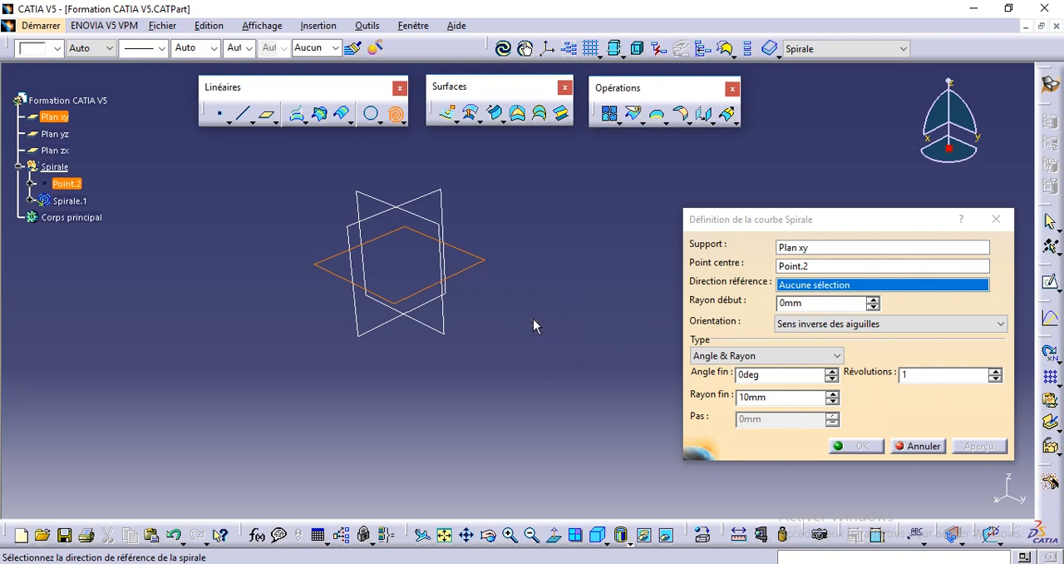
pyautogui.rightClick(817, 288)
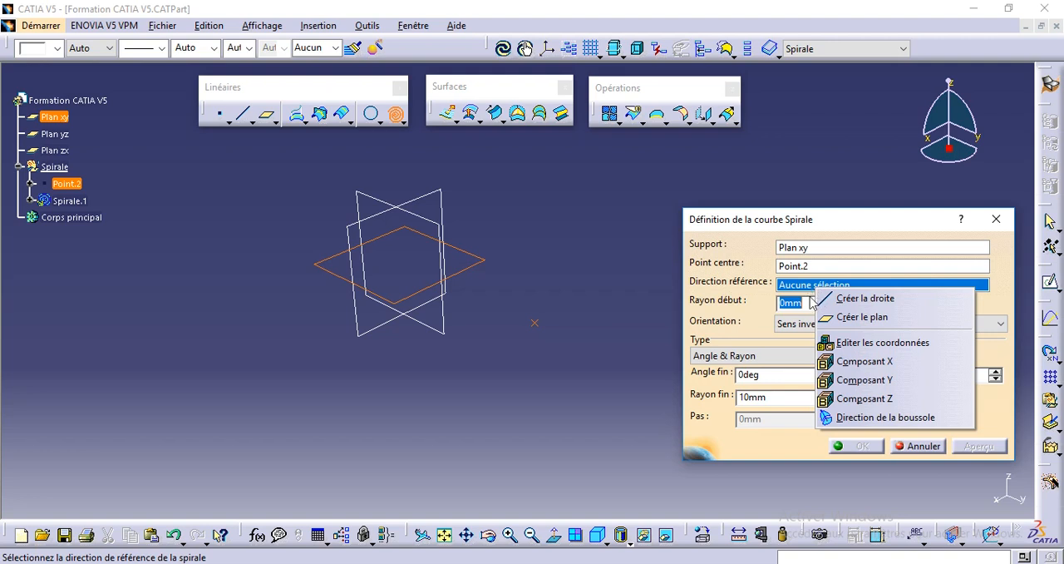
pyautogui.click(834, 360)
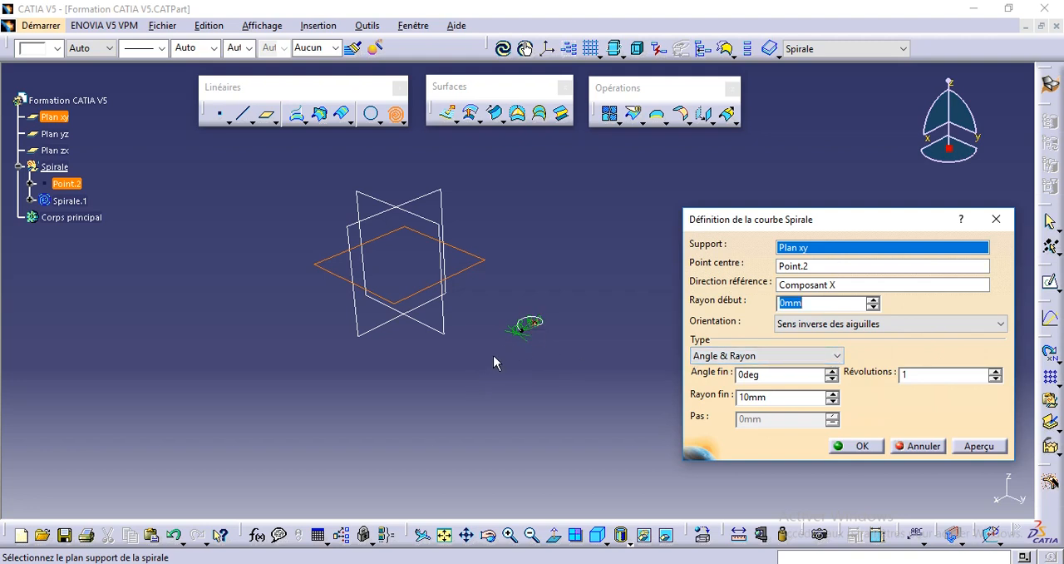
# Change the spiral's reference direction to the Y component
pyautogui.moveTo(523, 341); pyautogui.dragTo(521, 248, button='middle')
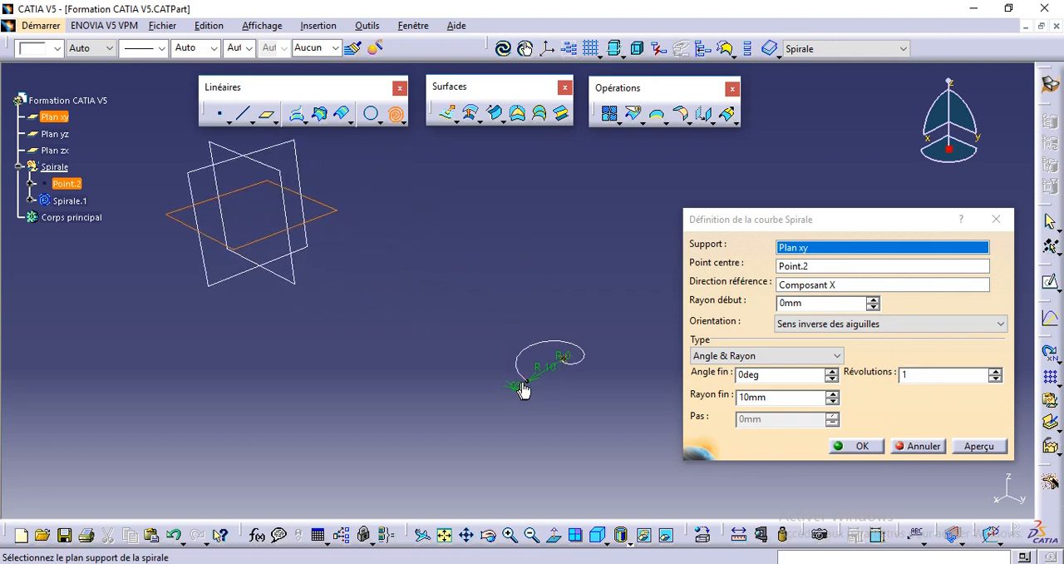
pyautogui.click(790, 285)
pyautogui.rightClick(789, 285)
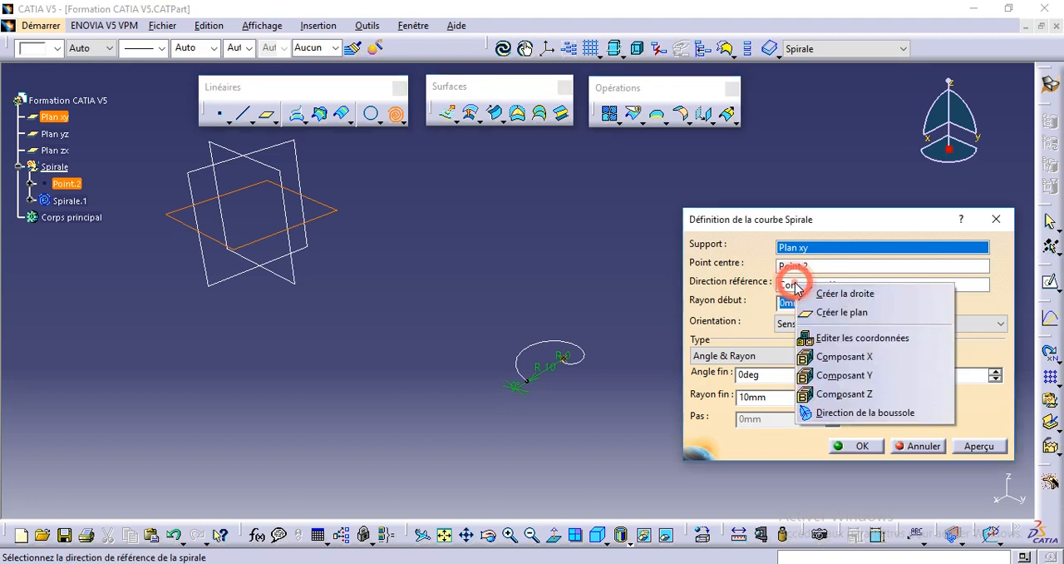
pyautogui.click(845, 375)
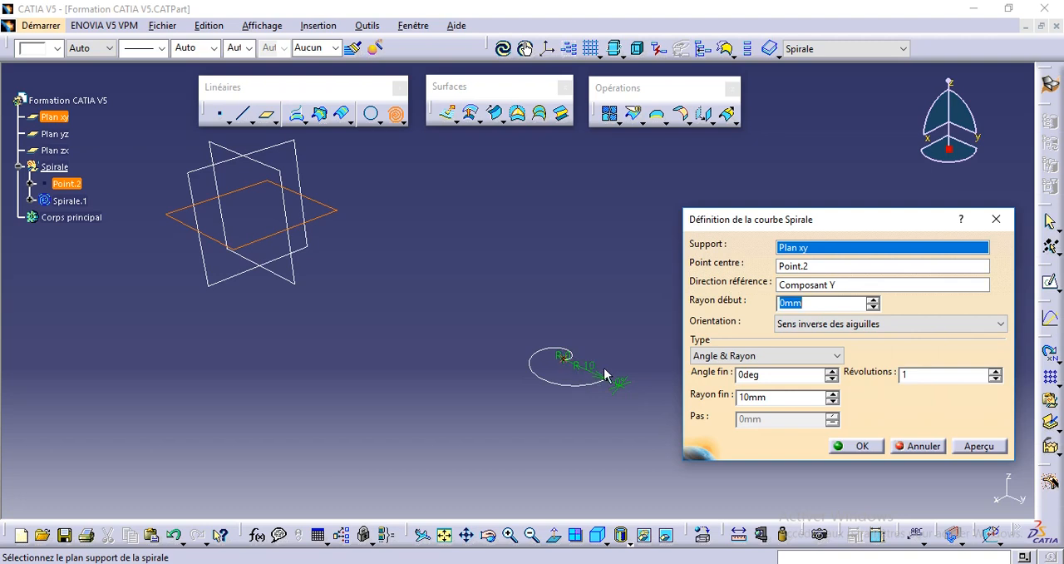
# Try the Z component as the spiral's reference direction
pyautogui.click(794, 285)
pyautogui.rightClick(795, 287)
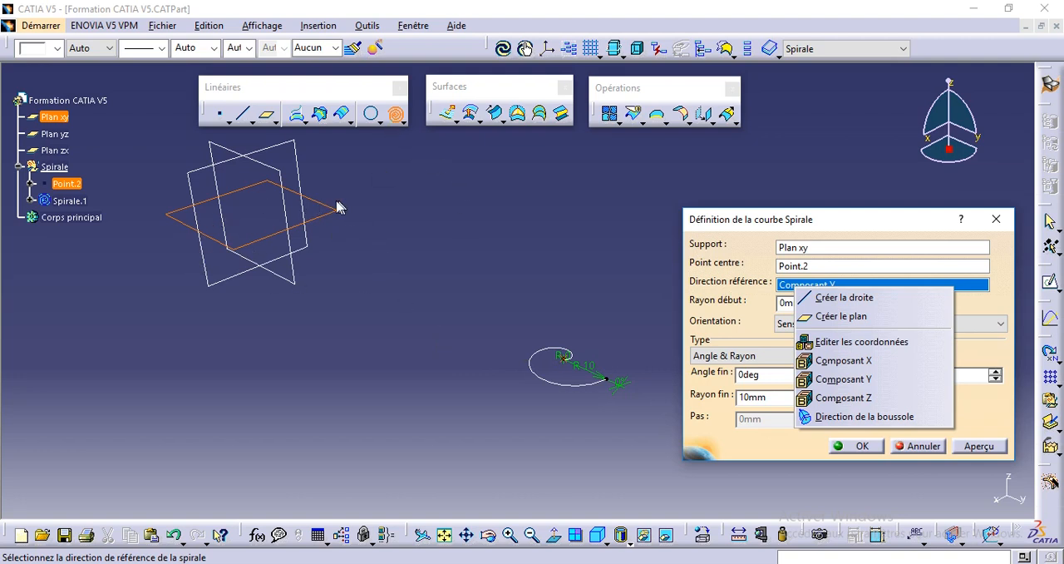
pyautogui.click(834, 397)
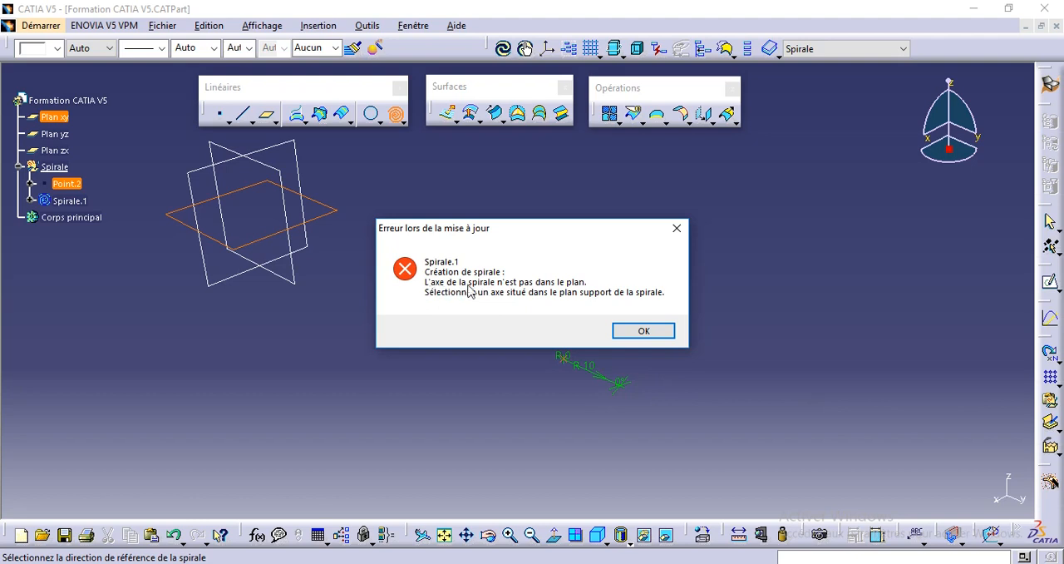
pyautogui.click(640, 331)
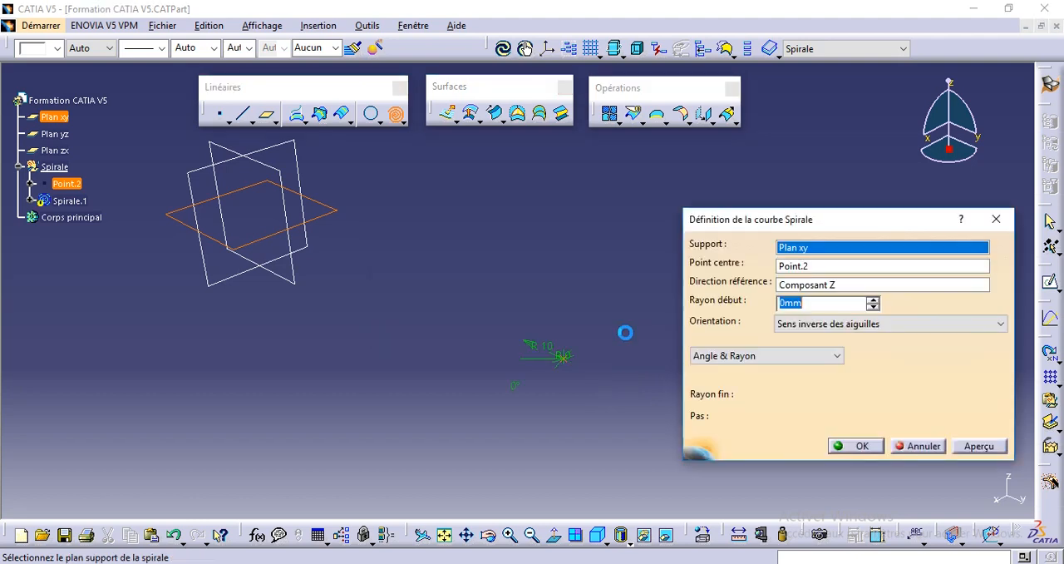
# Switch the spiral's reference direction back to the X component
pyautogui.click(789, 284)
pyautogui.rightClick(790, 284)
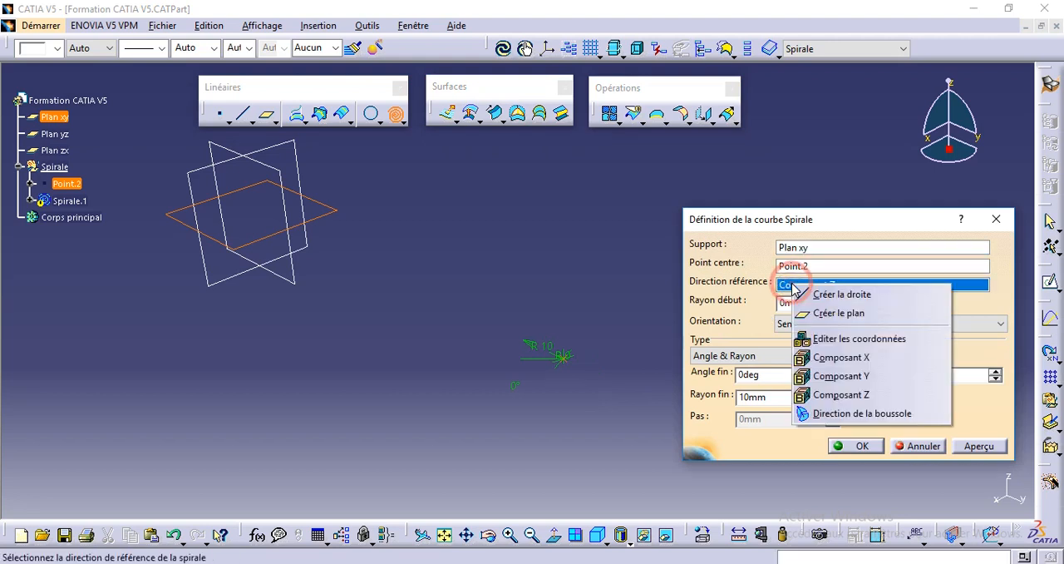
pyautogui.click(840, 359)
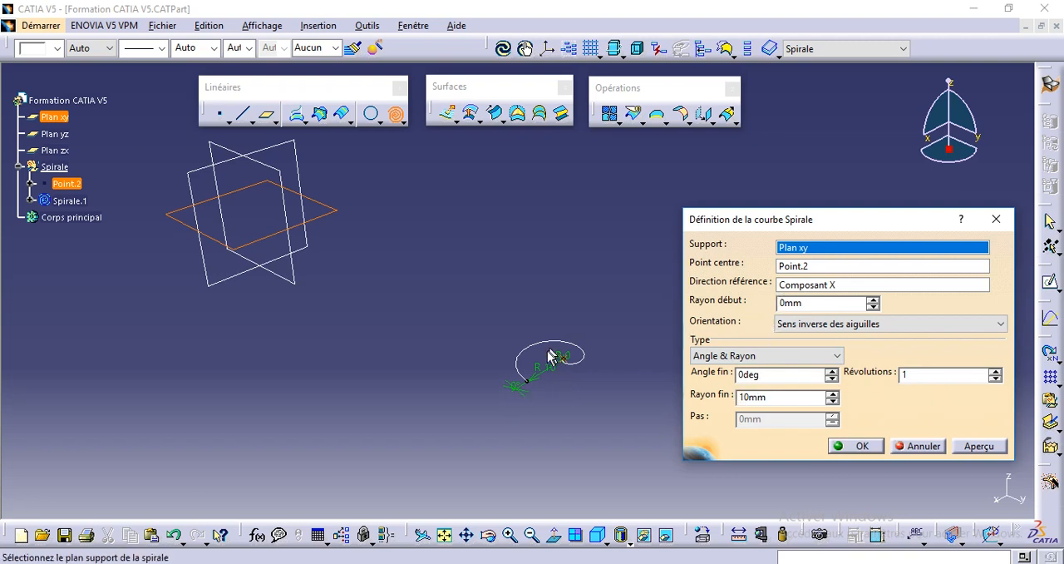
# Raise the spiral's start radius to 5 mm
pyautogui.moveTo(548, 352)
pyautogui.keyDown('ctrl'); pyautogui.mouseDown(button='middle')
pyautogui.moveTo(539, 335)
pyautogui.moveTo(579, 408)
pyautogui.moveTo(568, 352)
pyautogui.mouseUp(button='middle'); pyautogui.keyUp('ctrl')
pyautogui.moveTo(565, 424); pyautogui.dragTo(516, 364, button='middle')
pyautogui.click(514, 348)
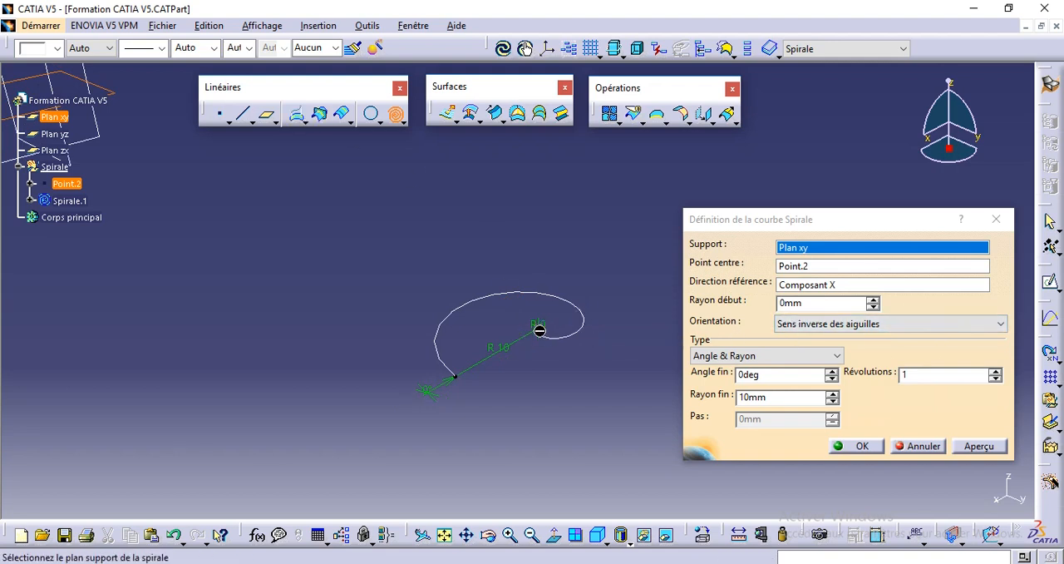
pyautogui.click(872, 301)
pyautogui.click(871, 301)
pyautogui.click(872, 301)
pyautogui.click(872, 301)
pyautogui.click(872, 301)
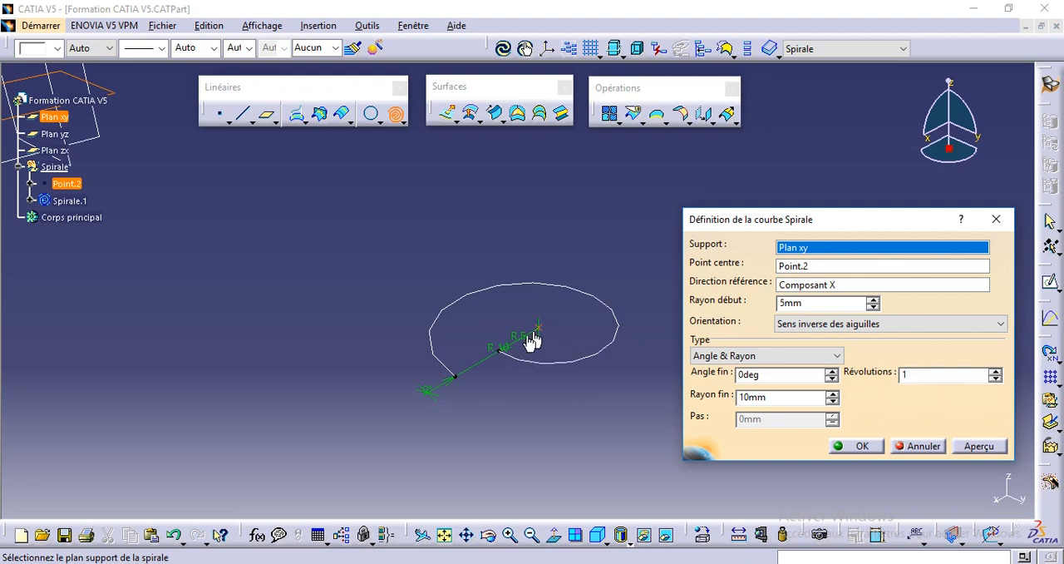
# Set the spiral's start radius to 10 mm and preview the curve
pyautogui.click(796, 302)
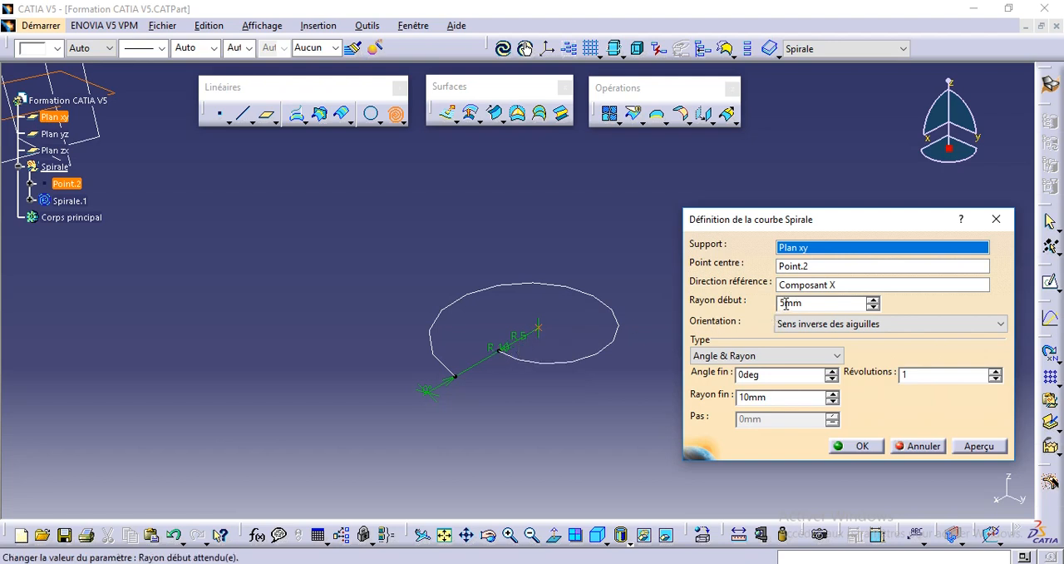
pyautogui.moveTo(786, 304); pyautogui.dragTo(776, 304)
pyautogui.write('10')
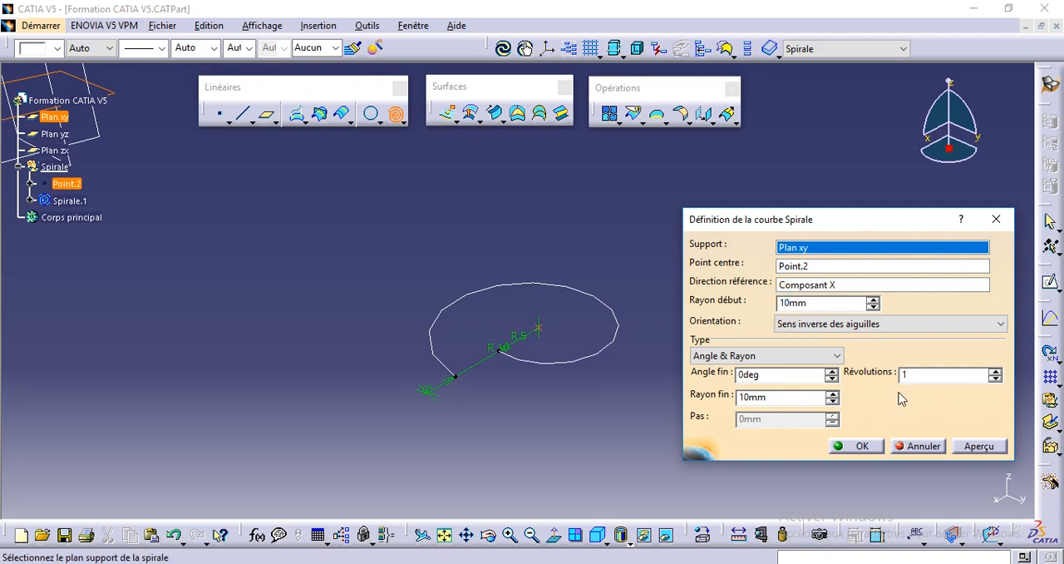
pyautogui.click(973, 447)
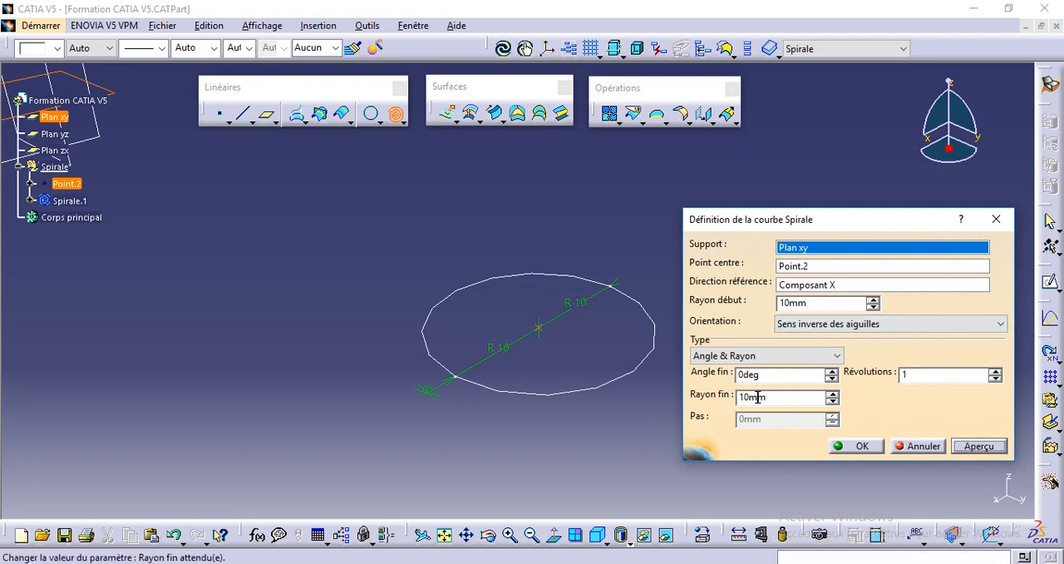
# Reset the spiral's start radius to 0 mm and preview the curve
pyautogui.doubleClick(778, 305)
pyautogui.write('0')
pyautogui.click(978, 446)
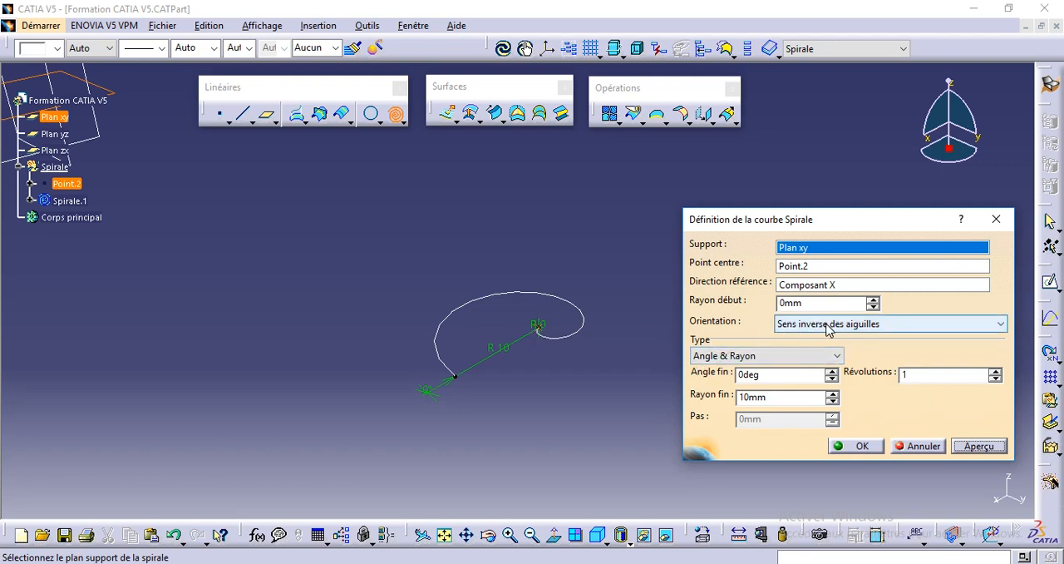
# Try the spiral with the Sens des aiguilles orientation and return it to Sens inverse des aiguilles
pyautogui.click(400, 120)
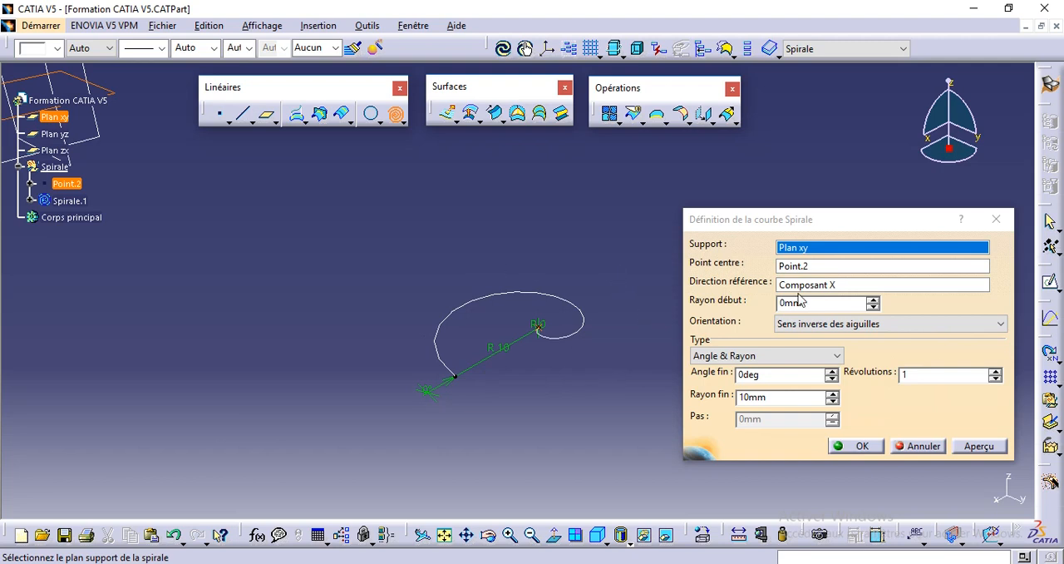
pyautogui.click(848, 324)
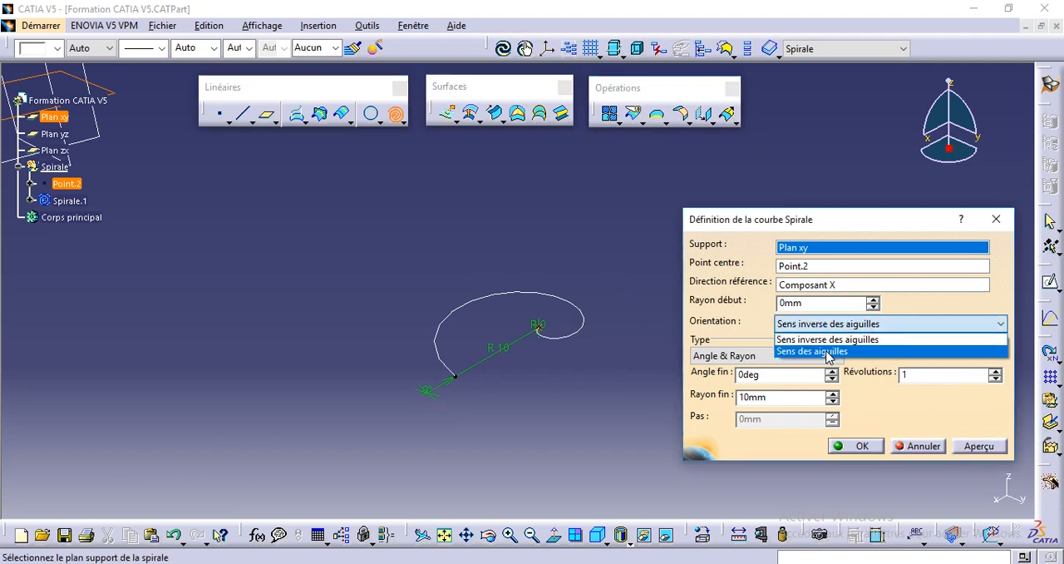
pyautogui.click(828, 351)
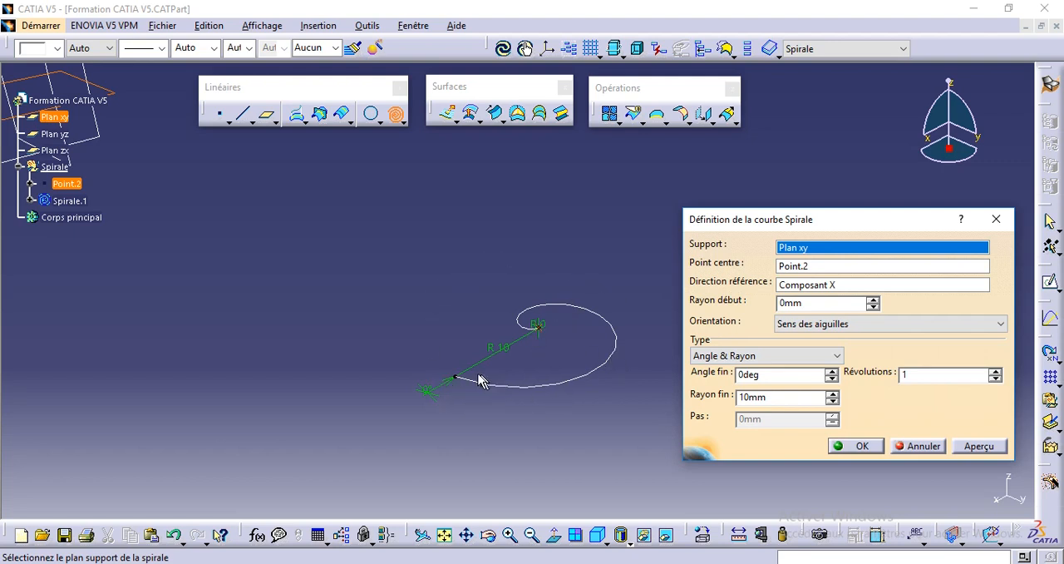
pyautogui.click(792, 324)
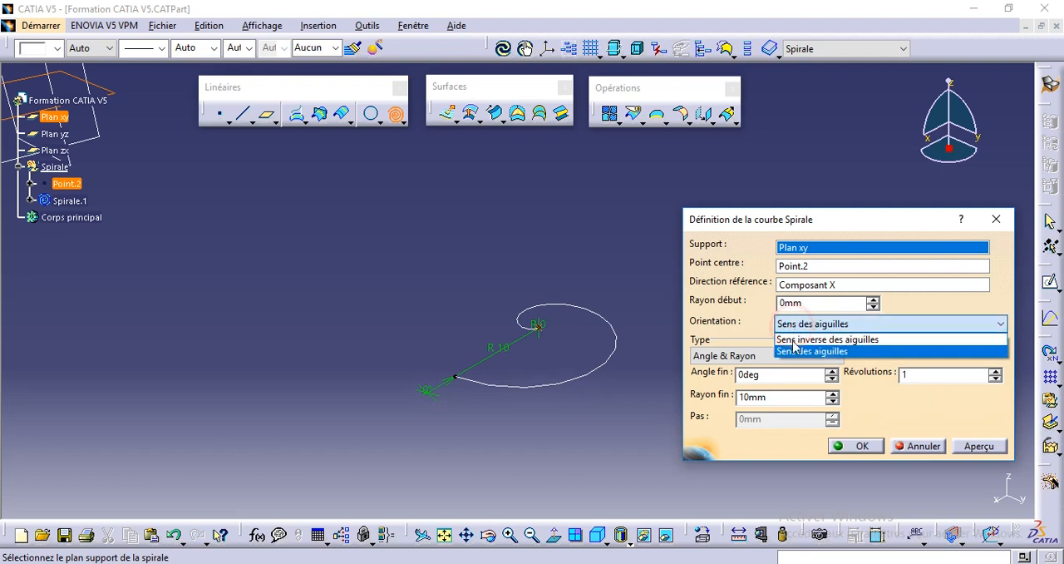
pyautogui.click(793, 336)
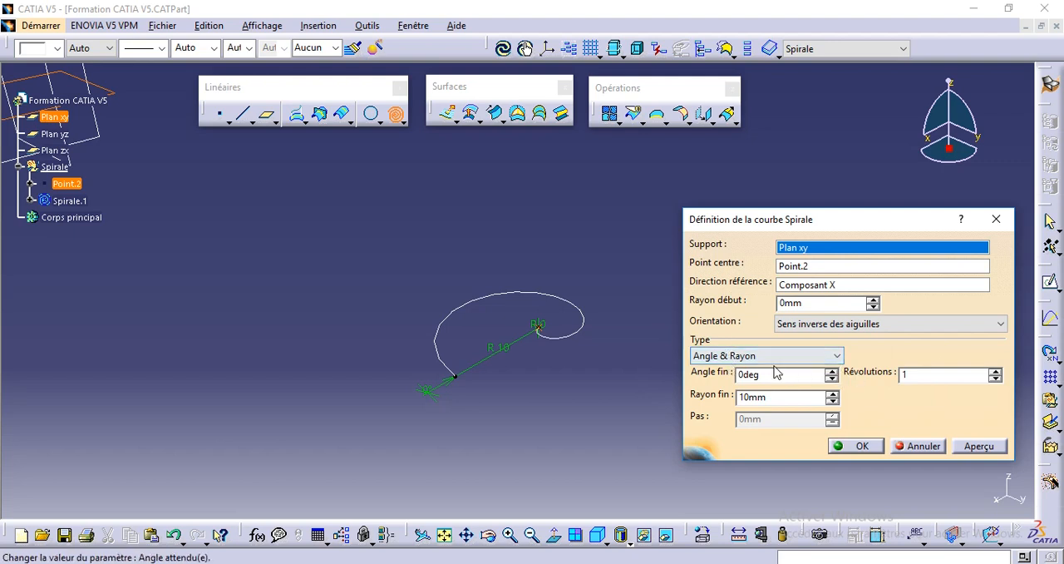
# Keep the spiral type at Angle & Rayon and set the number of revolutions to 5
pyautogui.click(712, 356)
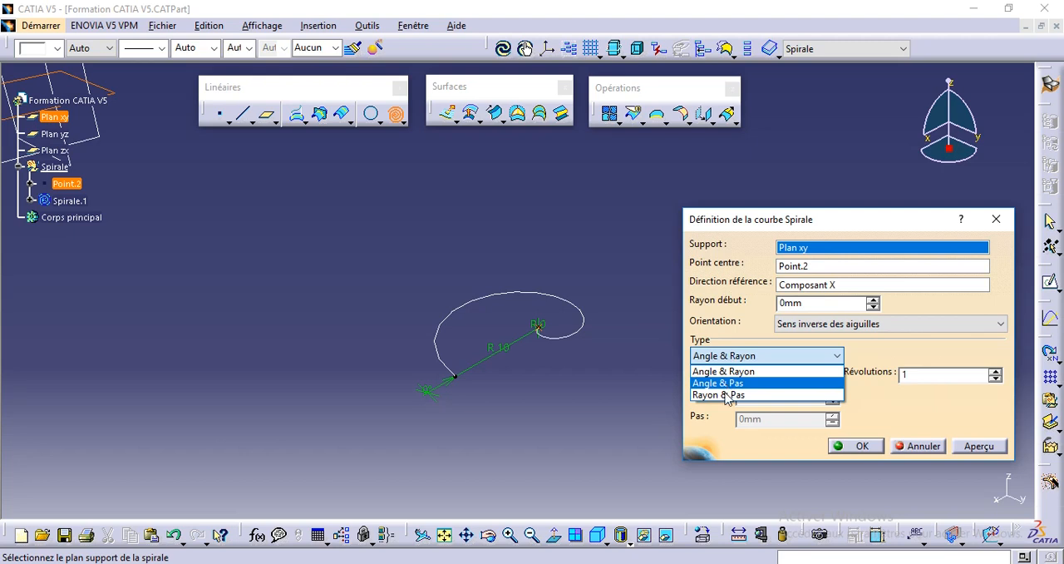
pyautogui.click(721, 370)
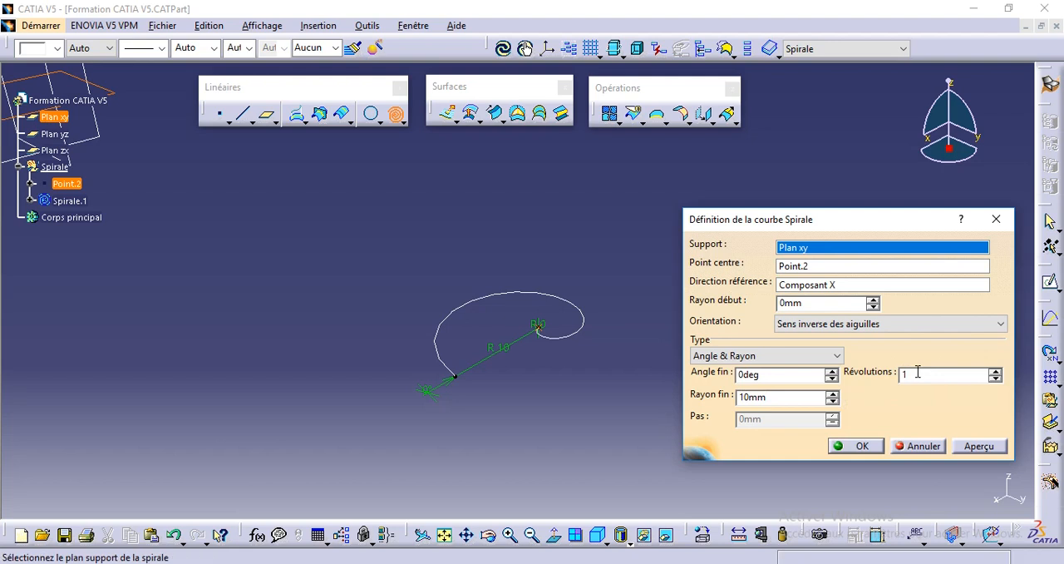
pyautogui.click(994, 371)
pyautogui.click(994, 371)
pyautogui.click(994, 372)
pyautogui.click(994, 371)
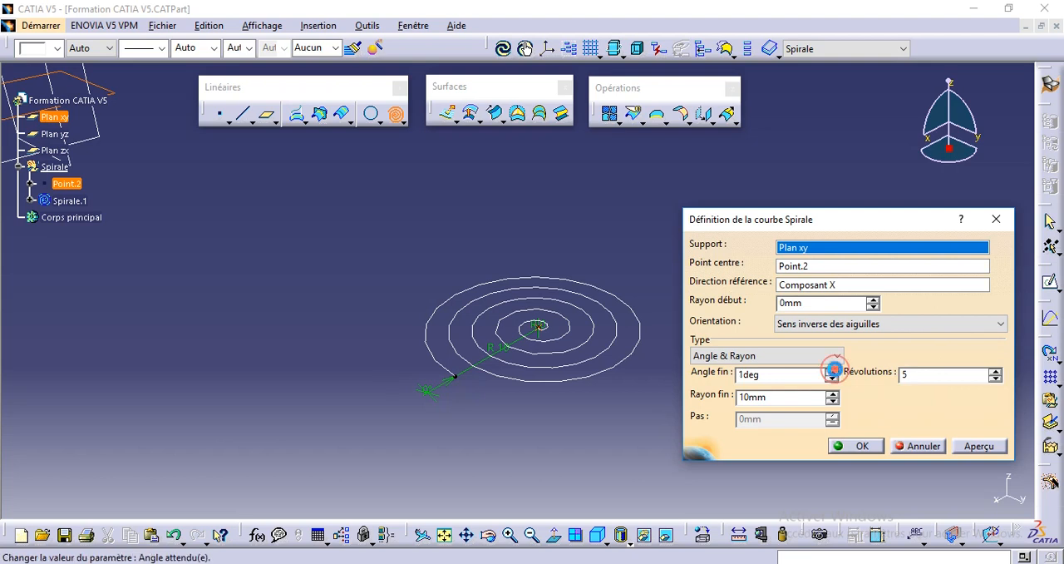
# Raise the spiral's end angle step by step to 20 deg
pyautogui.click(834, 370)
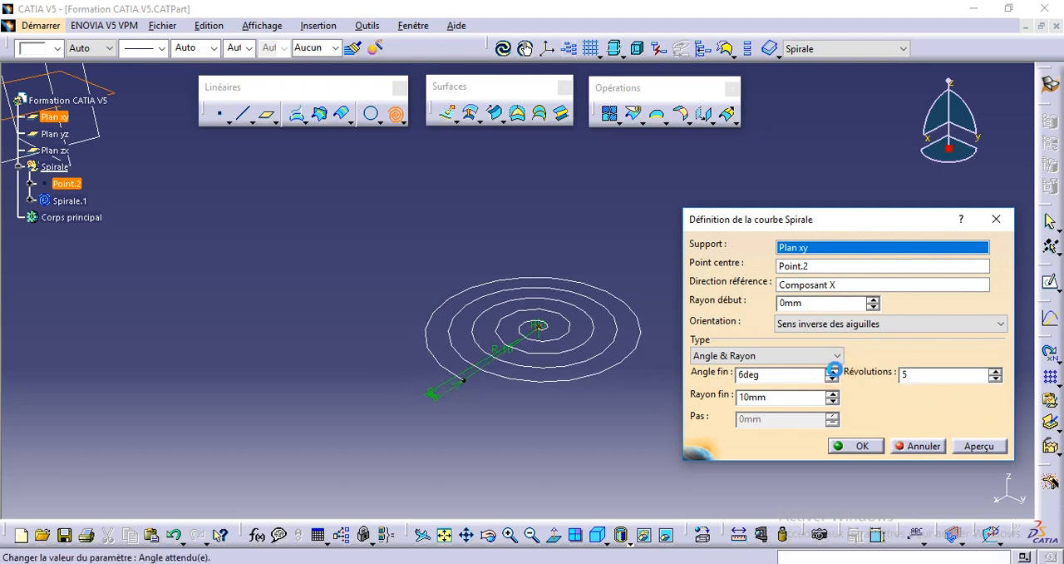
pyautogui.click(835, 369)
pyautogui.click(835, 370)
pyautogui.click(834, 369)
pyautogui.click(835, 370)
pyautogui.click(835, 370)
pyautogui.click(835, 370)
pyautogui.click(835, 370)
pyautogui.click(834, 370)
pyautogui.click(834, 370)
pyautogui.click(835, 370)
pyautogui.click(834, 370)
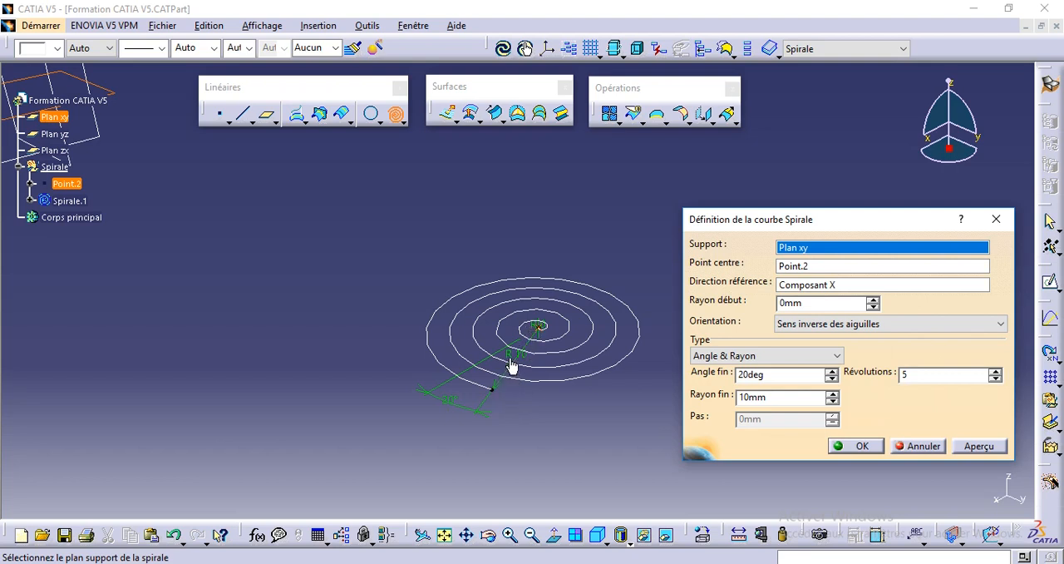
# Set the spiral's end angle to 60 deg and preview the curve
pyautogui.doubleClick(744, 374)
pyautogui.write('60')
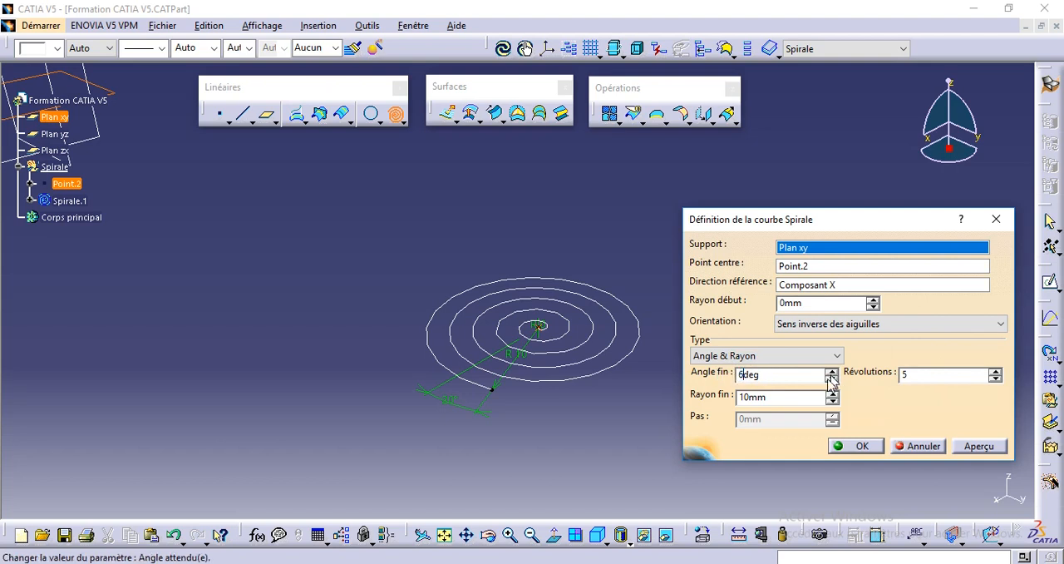
pyautogui.click(978, 445)
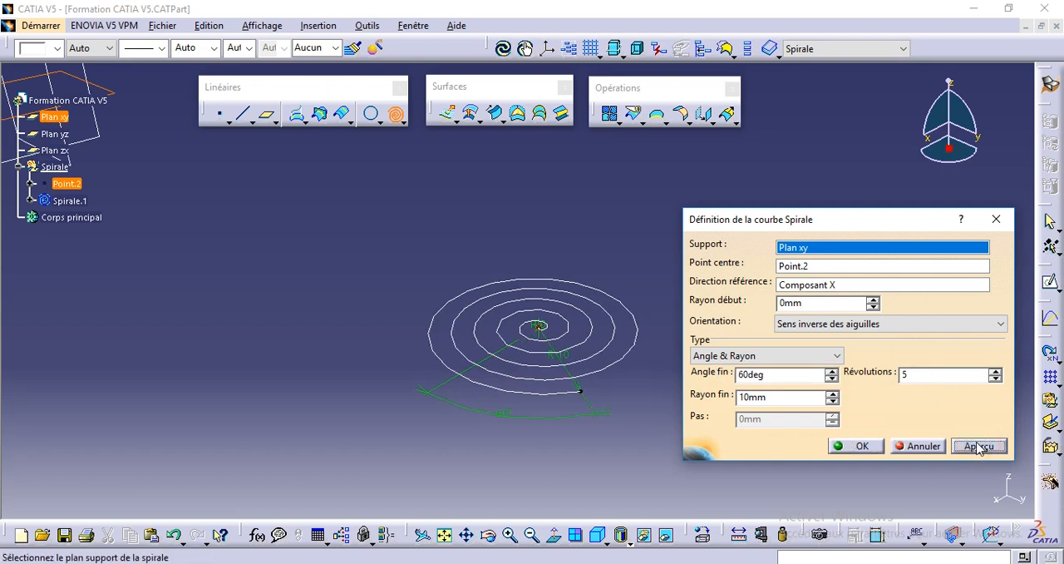
# Set the spiral's end radius to 30 mm and preview the enlarged curve
pyautogui.click(752, 396)
pyautogui.moveTo(747, 397); pyautogui.dragTo(739, 397)
pyautogui.write('3')
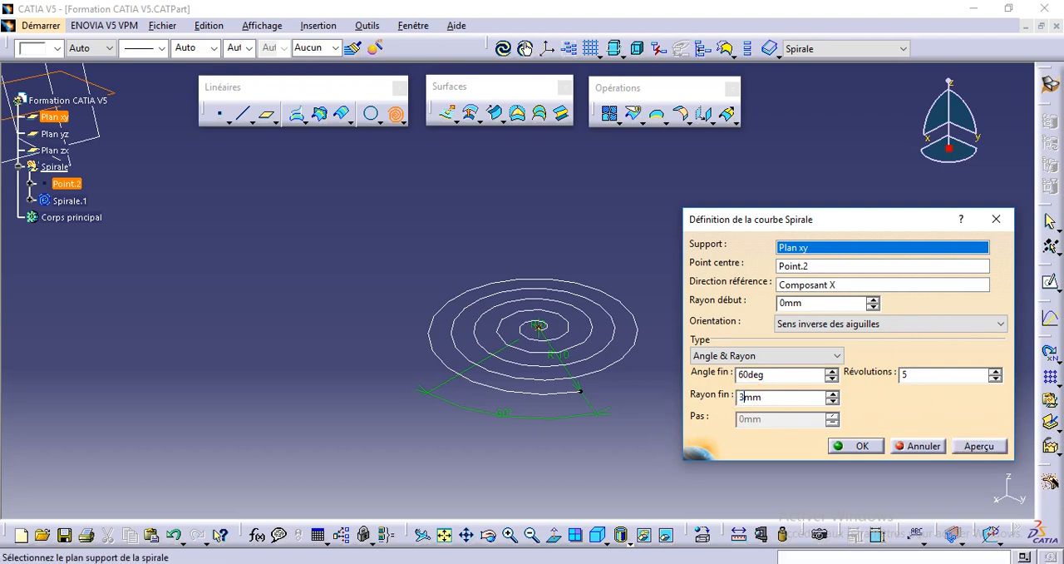
pyautogui.click(976, 445)
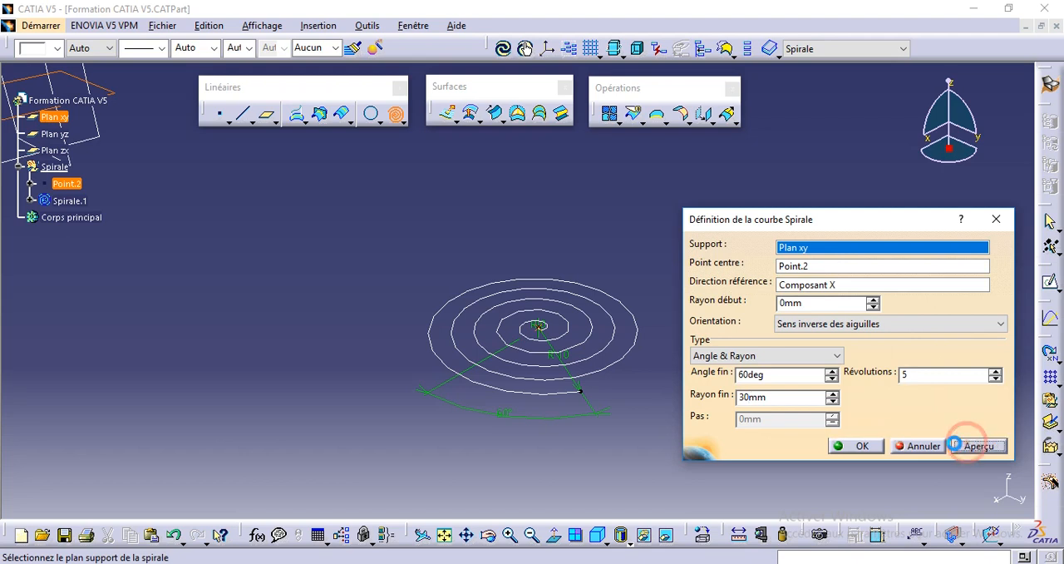
pyautogui.moveTo(503, 379); pyautogui.dragTo(509, 403, button='middle')
pyautogui.scroll(-1, 509, 403)
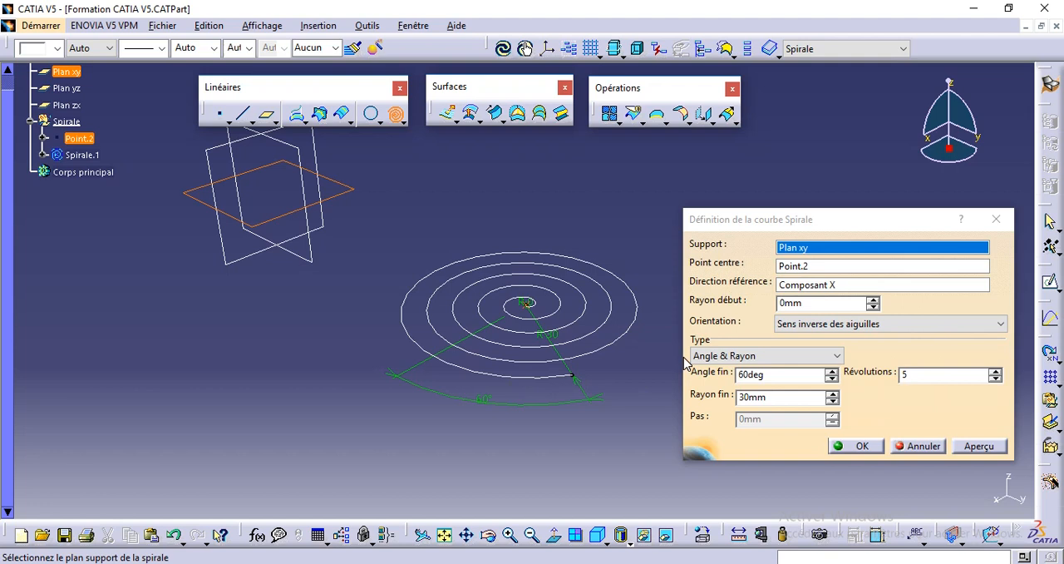
pyautogui.click(771, 373)
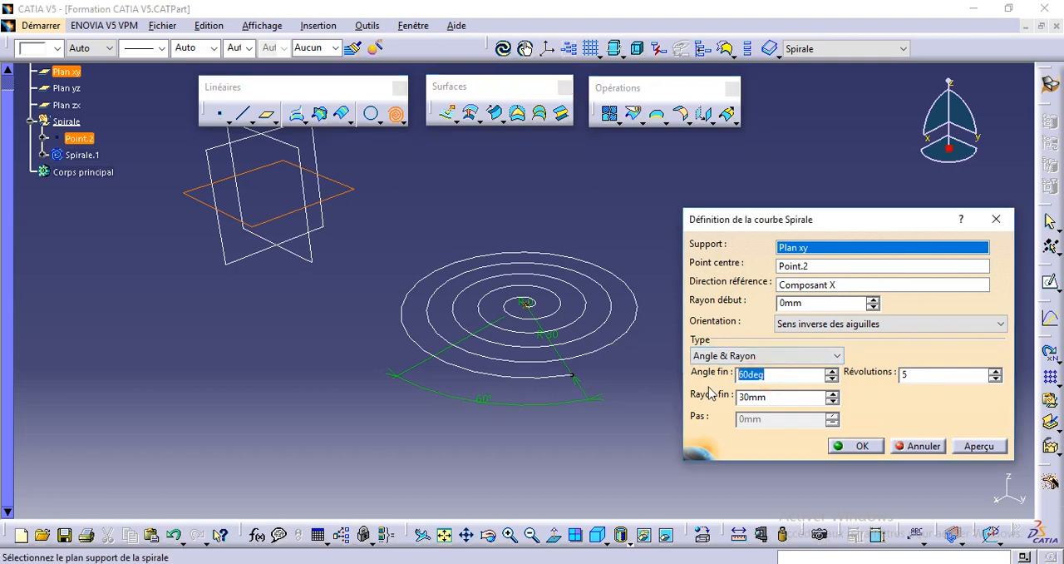
pyautogui.click(764, 396)
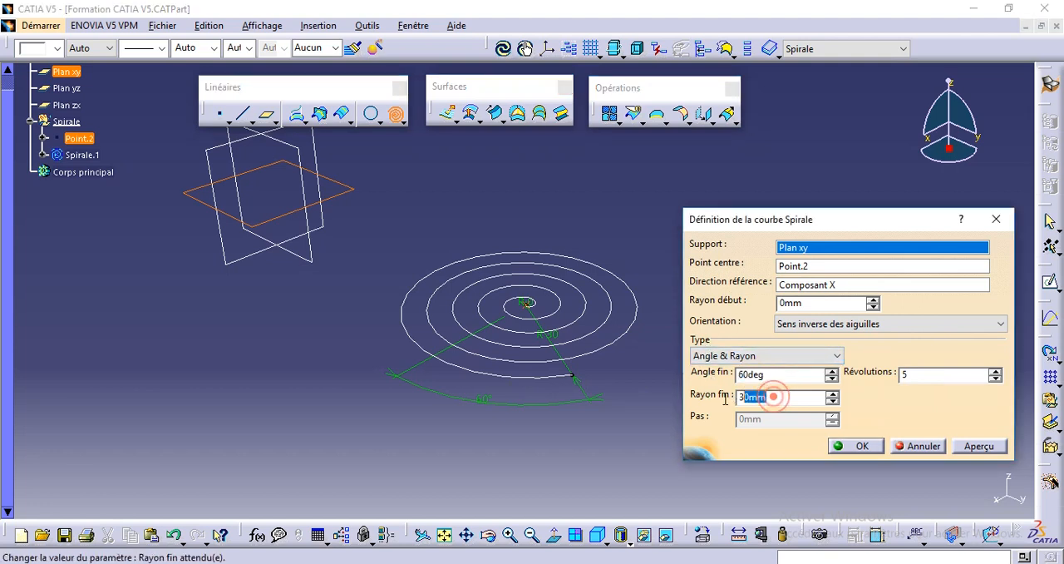
pyautogui.click(927, 375)
pyautogui.click(758, 420)
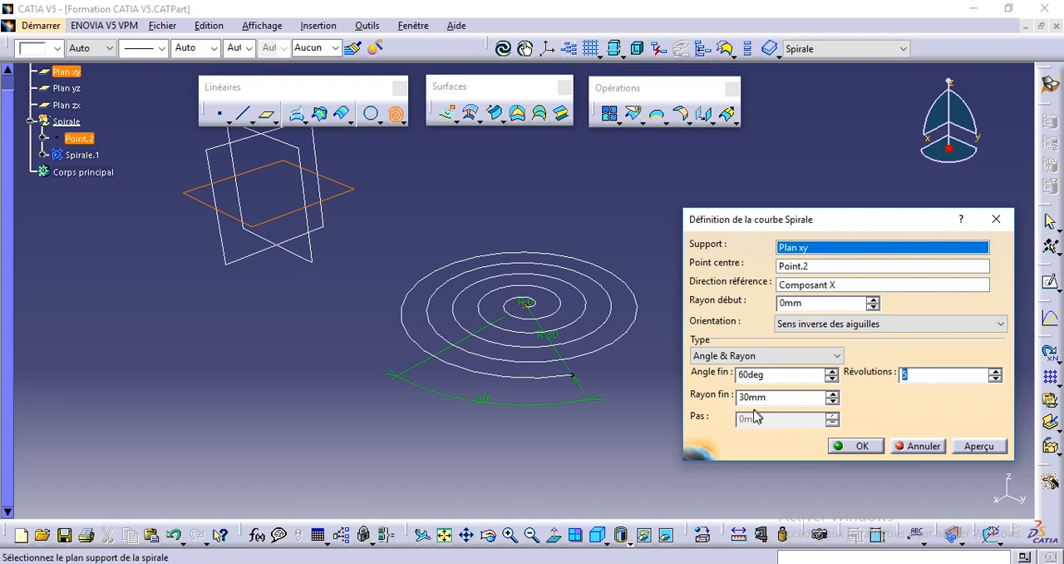
# Switch the spiral type to Angle & Pas and dismiss the update error message
pyautogui.click(768, 355)
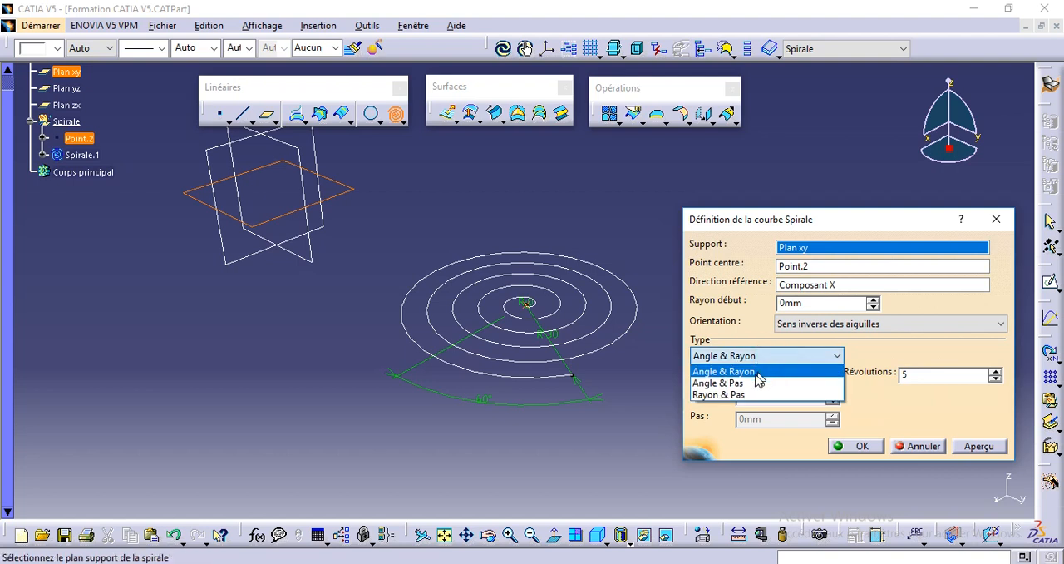
pyautogui.click(745, 384)
pyautogui.press('Return')
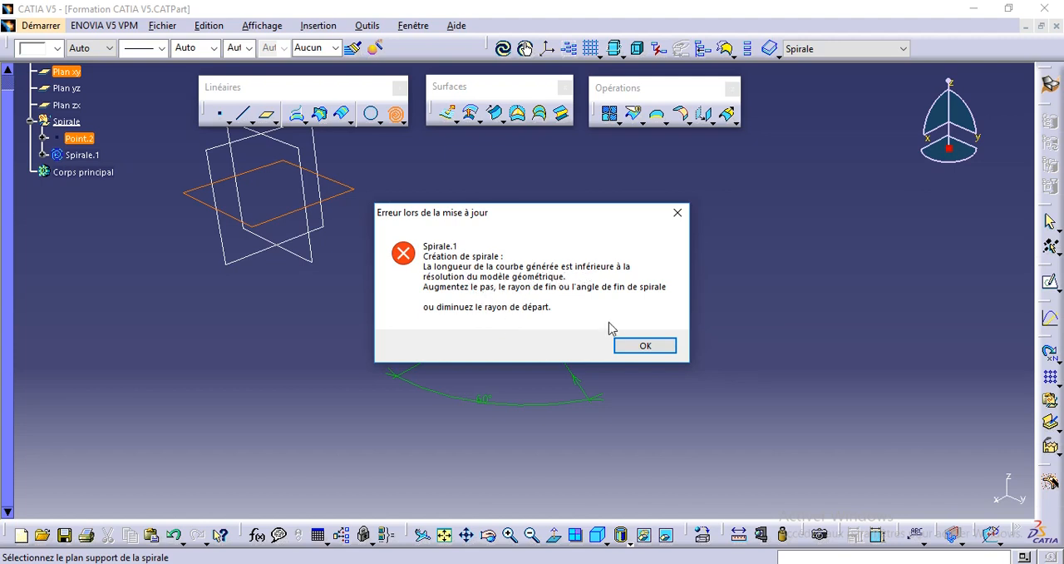
pyautogui.click(637, 344)
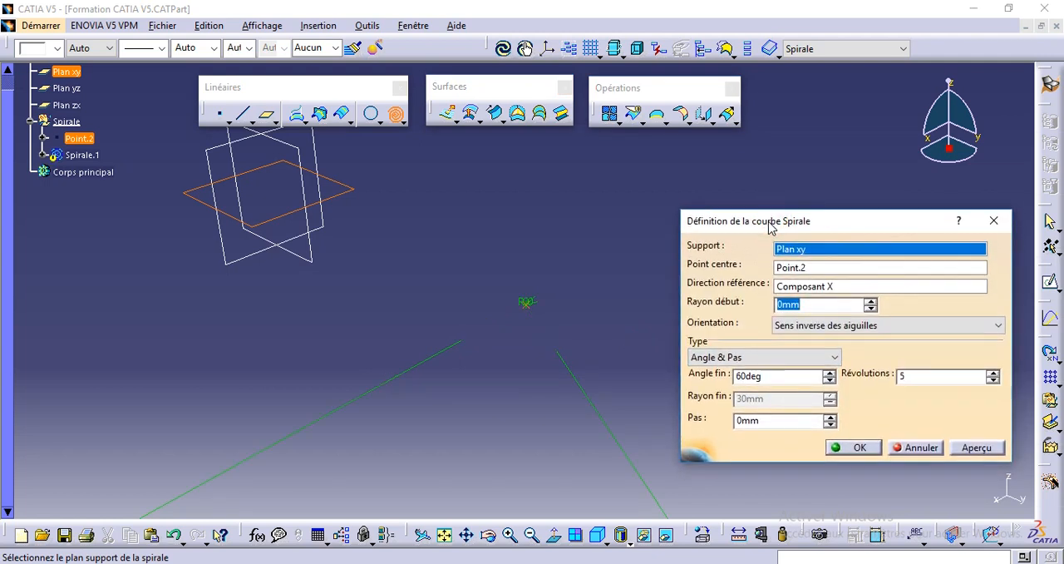
pyautogui.click(541, 358)
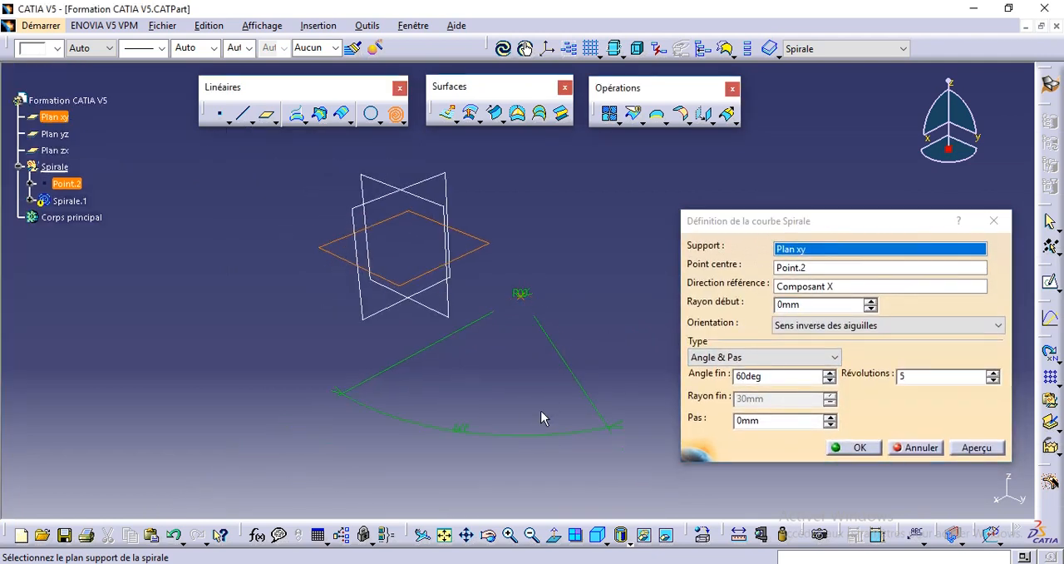
# Set the spiral's pitch to 5 mm
pyautogui.click(786, 420)
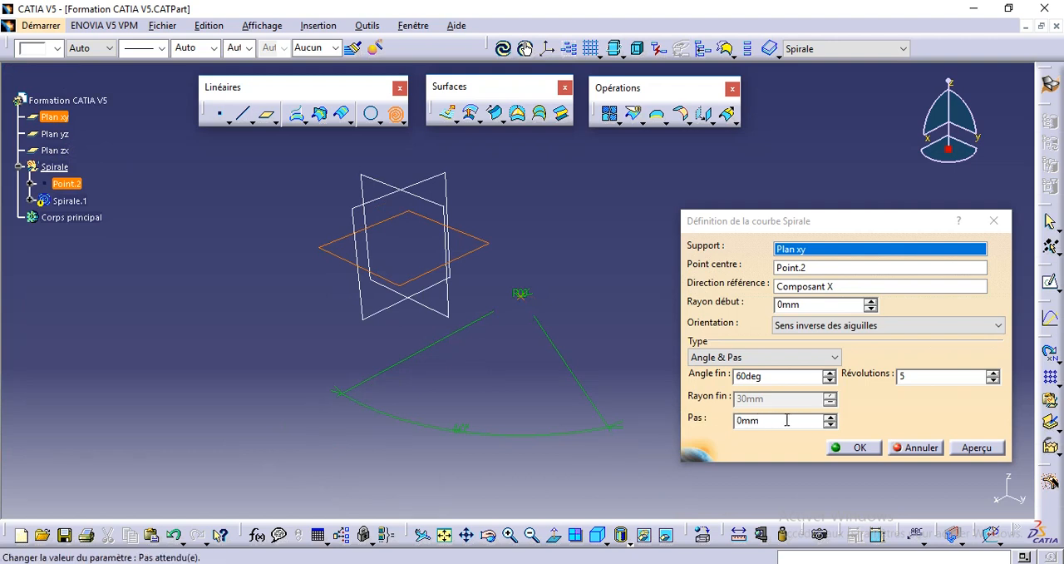
pyautogui.click(829, 417)
pyautogui.click(829, 417)
pyautogui.click(828, 418)
pyautogui.click(828, 418)
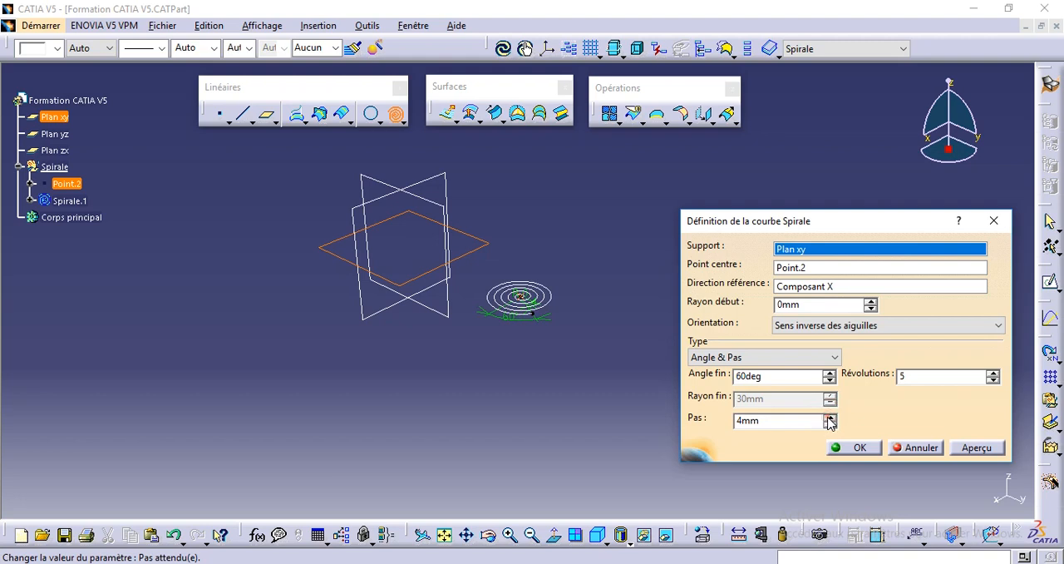
pyautogui.click(829, 418)
pyautogui.moveTo(552, 360); pyautogui.dragTo(562, 260, button='middle')
pyautogui.moveTo(564, 421); pyautogui.dragTo(525, 331, button='middle')
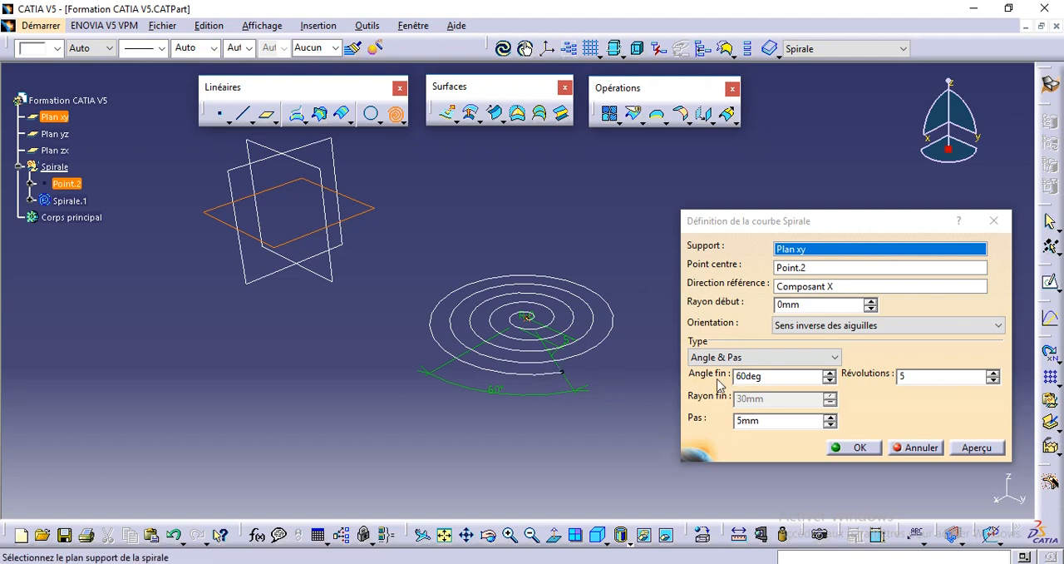
# Set the spiral's end angle to 0 deg and its number of revolutions to 9
pyautogui.doubleClick(747, 376)
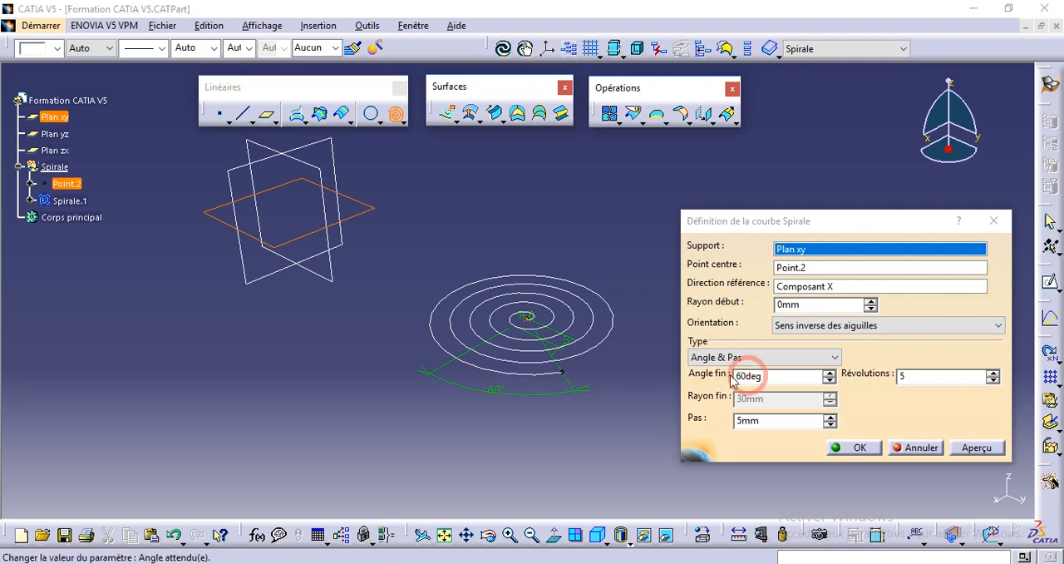
pyautogui.click(962, 449)
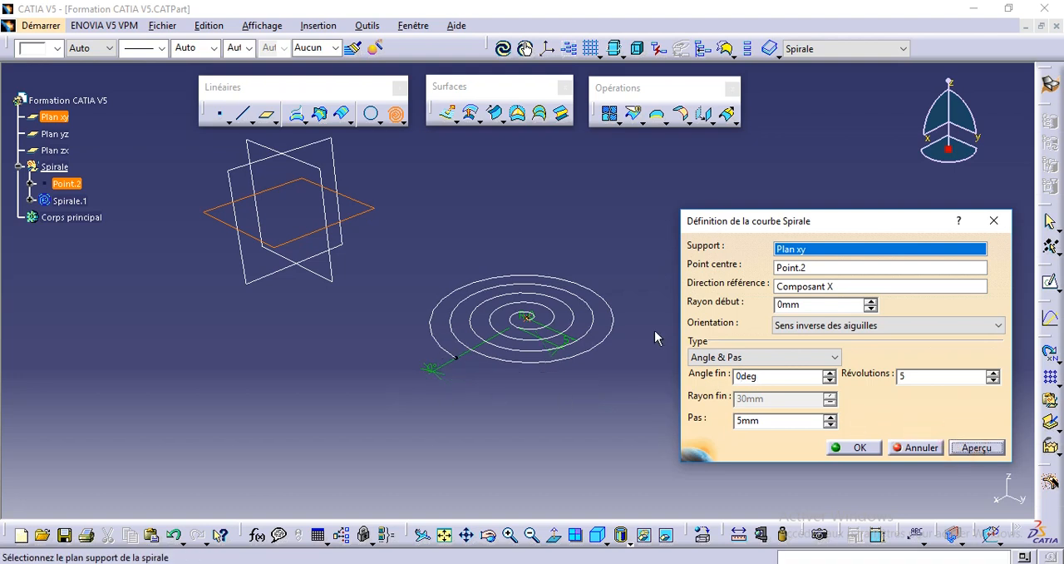
pyautogui.click(992, 371)
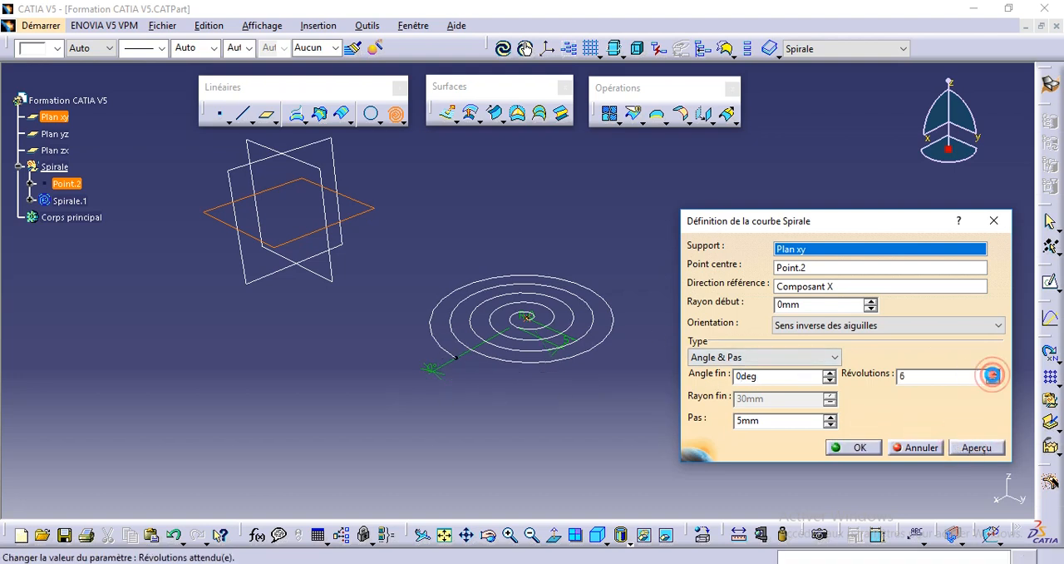
pyautogui.click(992, 371)
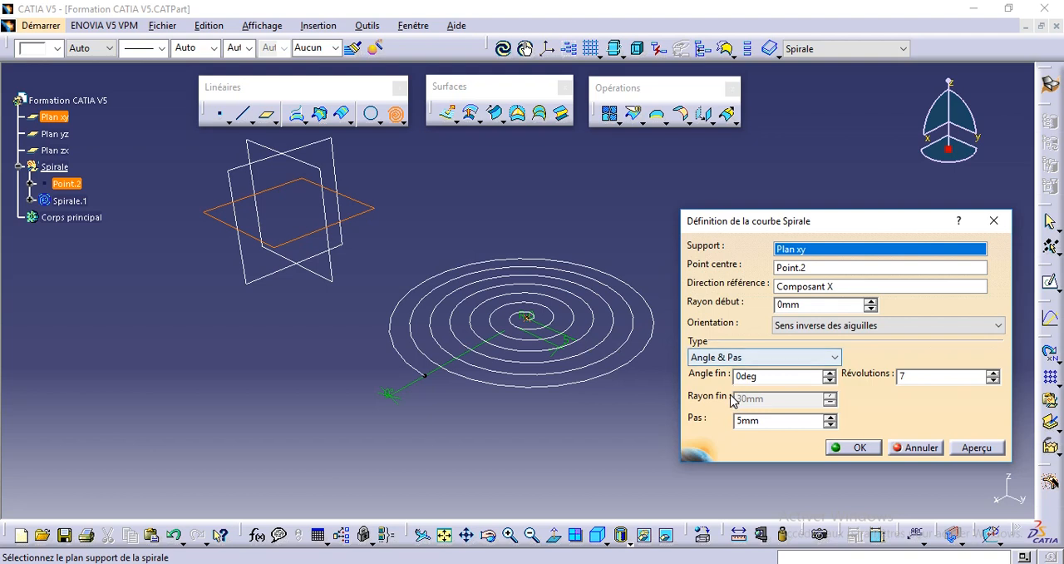
pyautogui.click(993, 371)
pyautogui.click(993, 371)
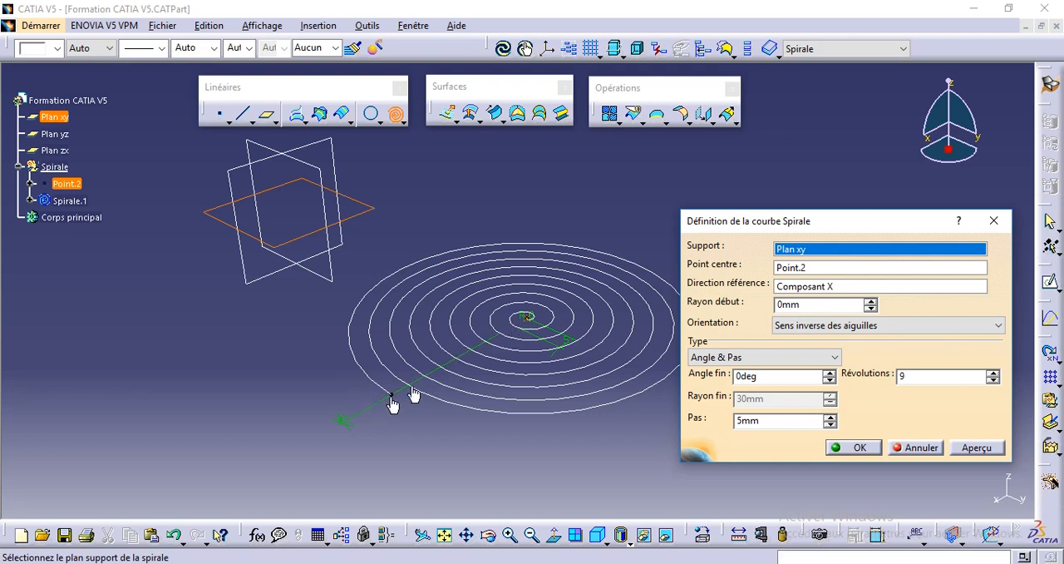
# Set the spiral's pitch to 6 mm and switch its type to Rayon & Pas
pyautogui.click(828, 416)
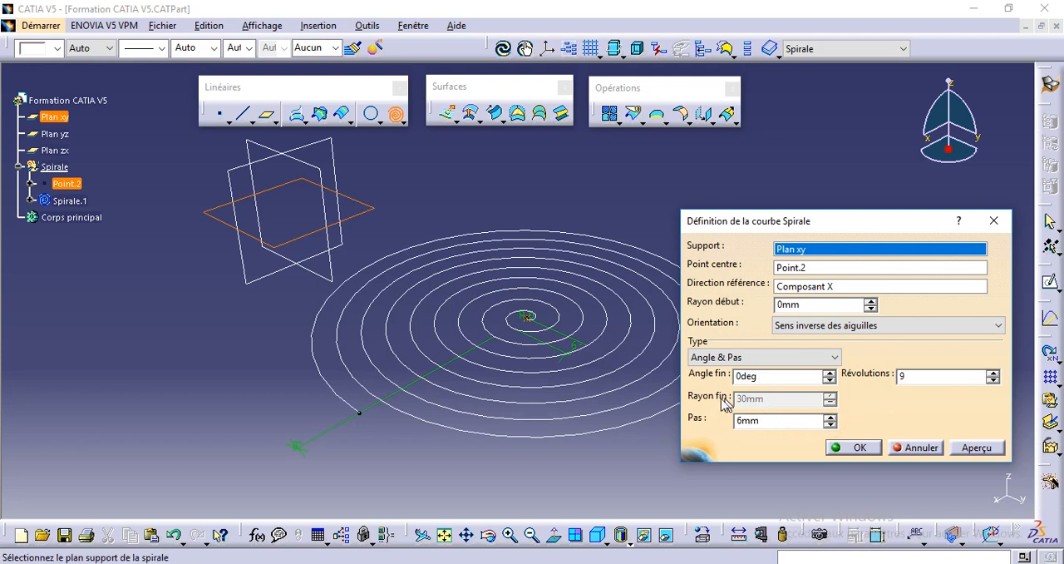
pyautogui.click(738, 422)
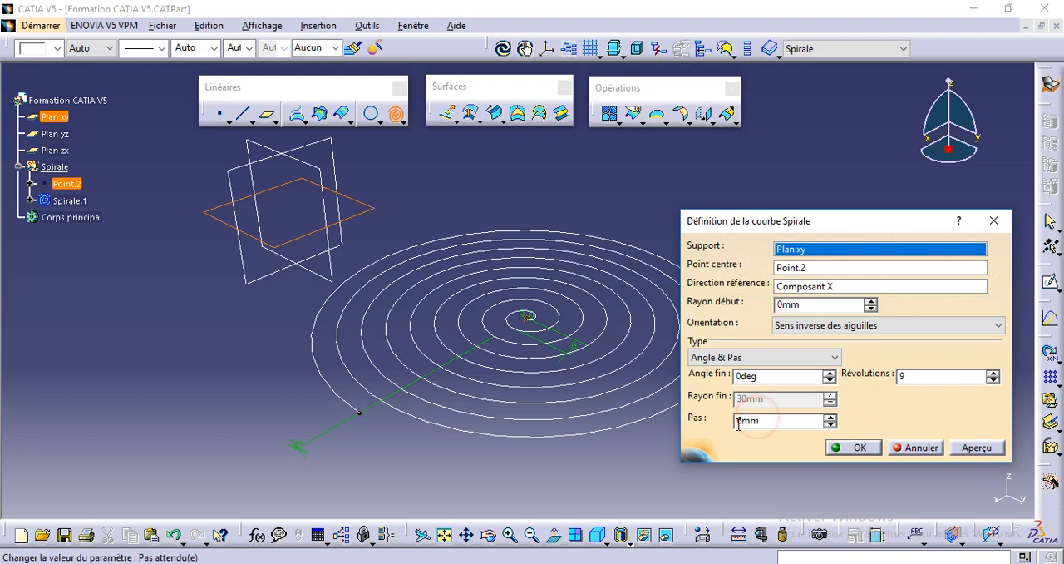
pyautogui.click(903, 374)
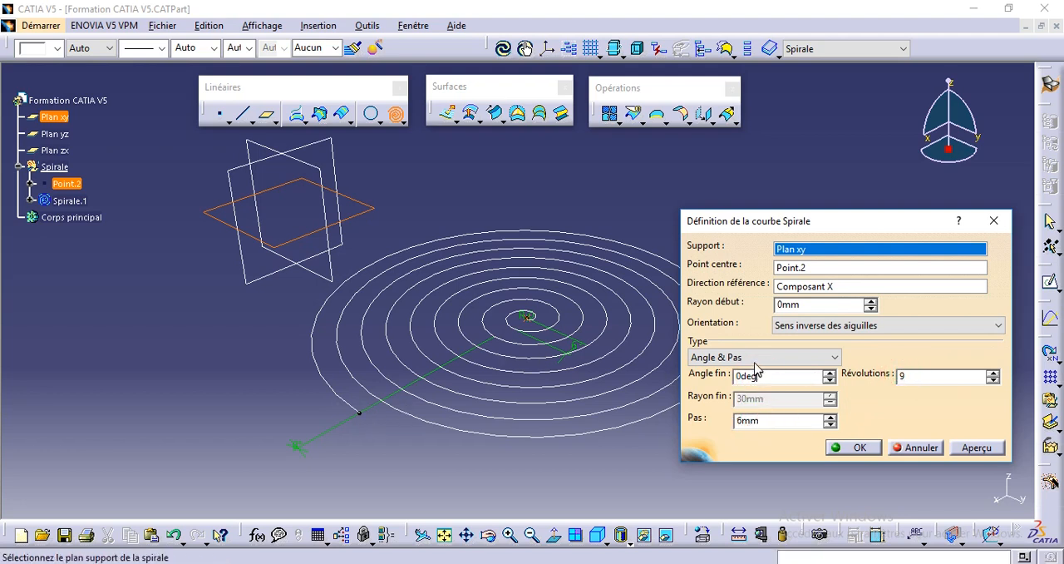
pyautogui.click(721, 357)
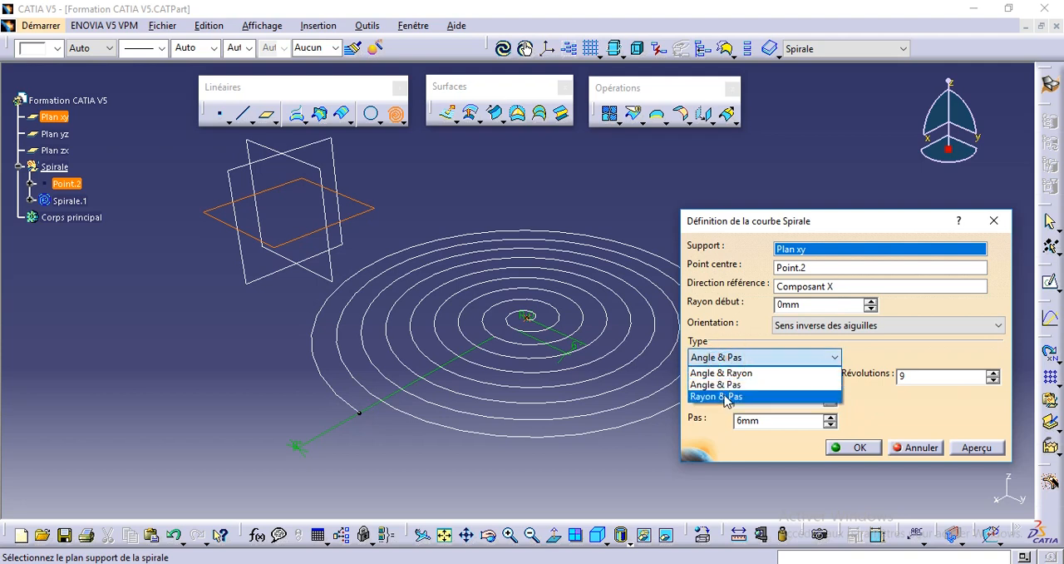
pyautogui.click(725, 397)
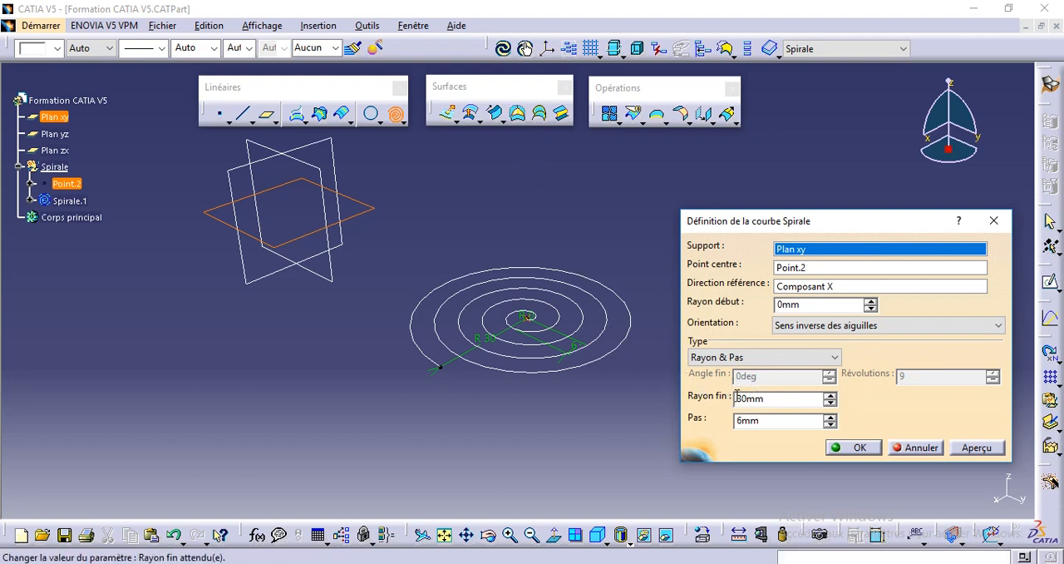
# Set the spiral's end radius to 34 mm and its pitch to 9 mm
pyautogui.click(831, 398)
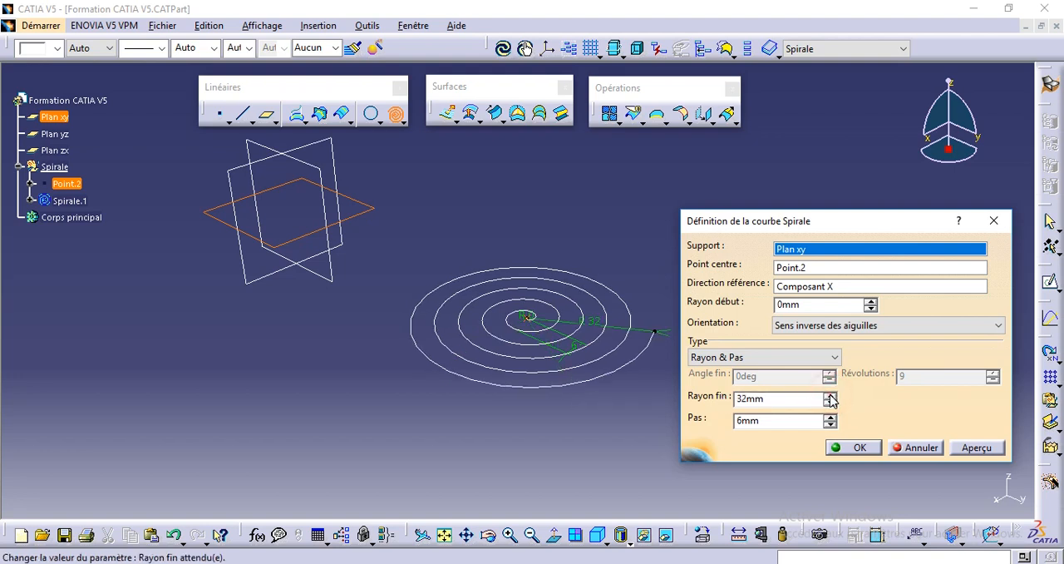
pyautogui.click(829, 396)
pyautogui.click(829, 396)
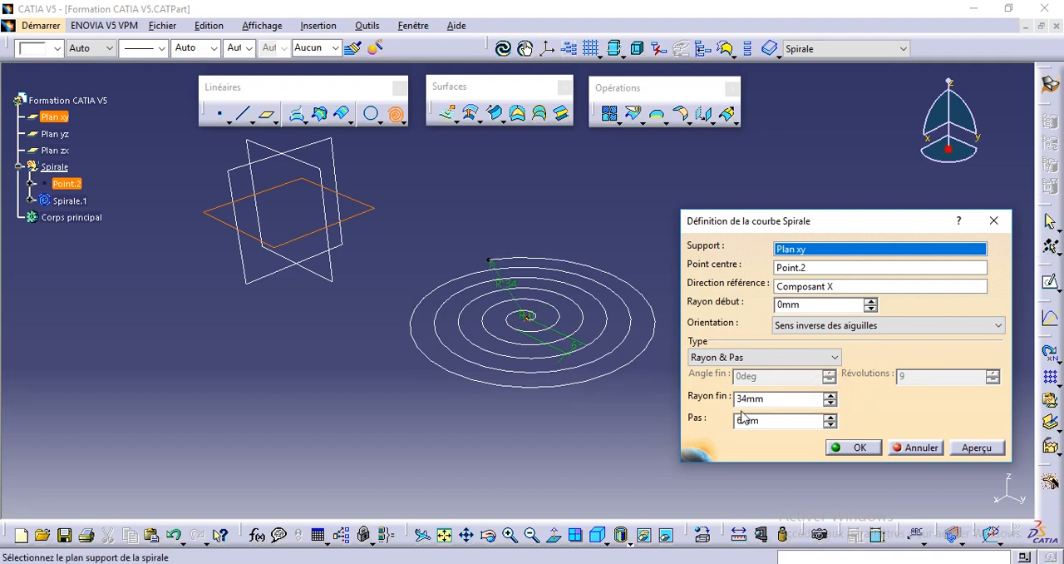
pyautogui.click(829, 417)
pyautogui.click(829, 417)
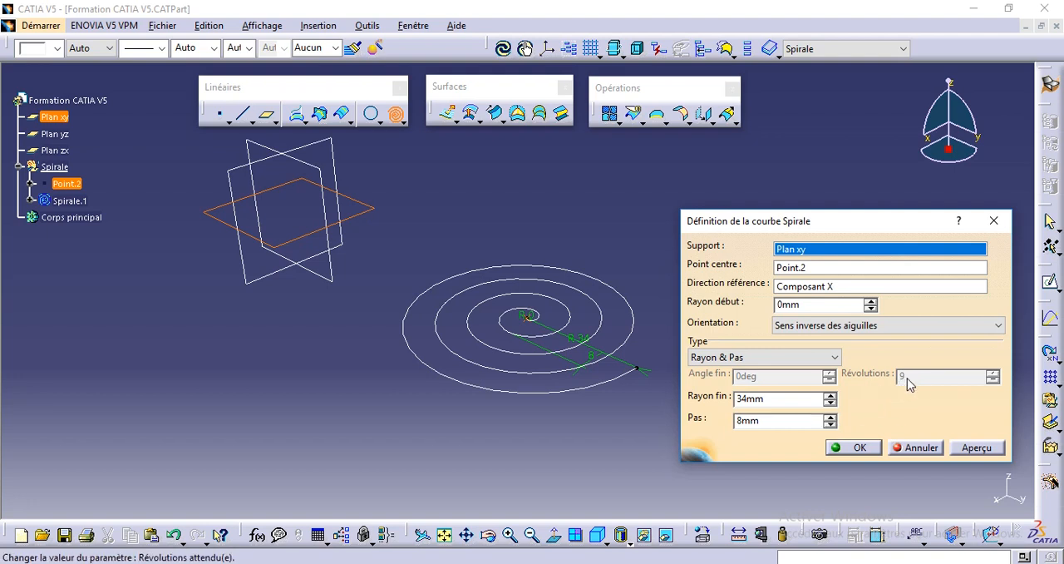
pyautogui.click(829, 418)
# Set the spiral's end radius to 50 mm and preview the curve
pyautogui.click(828, 396)
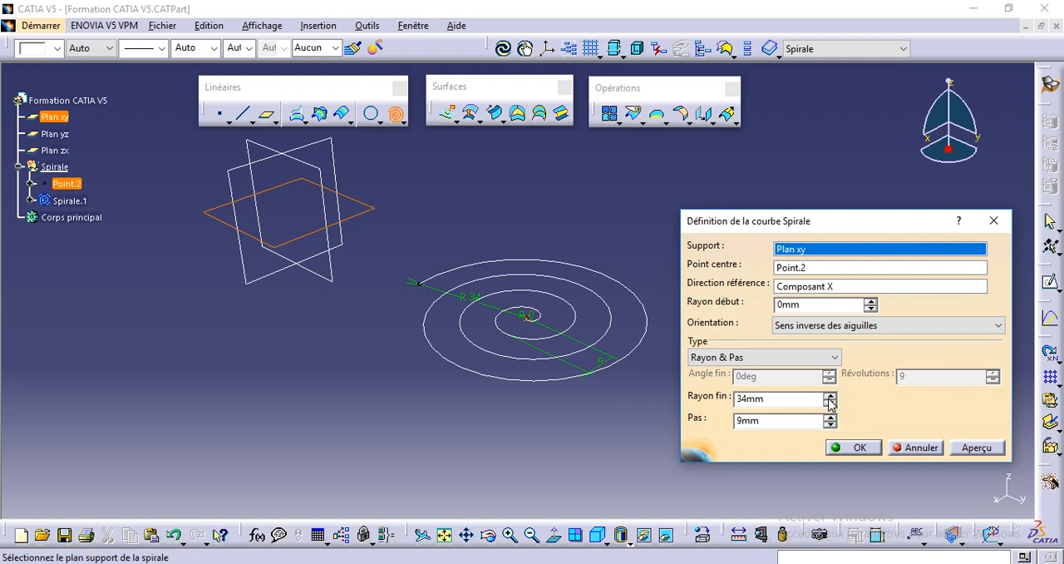
pyautogui.click(829, 395)
pyautogui.click(829, 395)
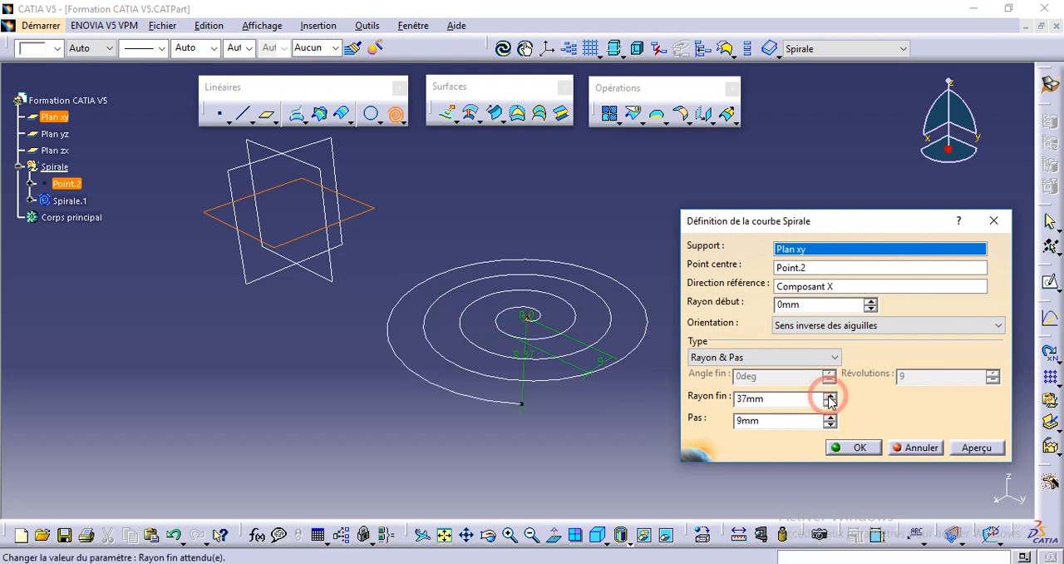
pyautogui.click(828, 395)
pyautogui.click(828, 396)
pyautogui.click(829, 396)
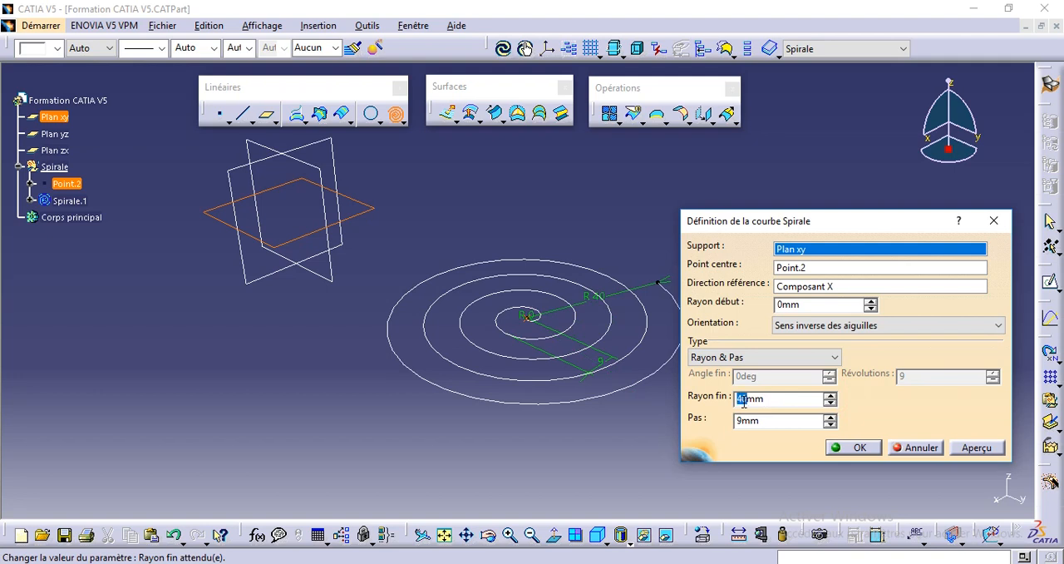
pyautogui.click(979, 449)
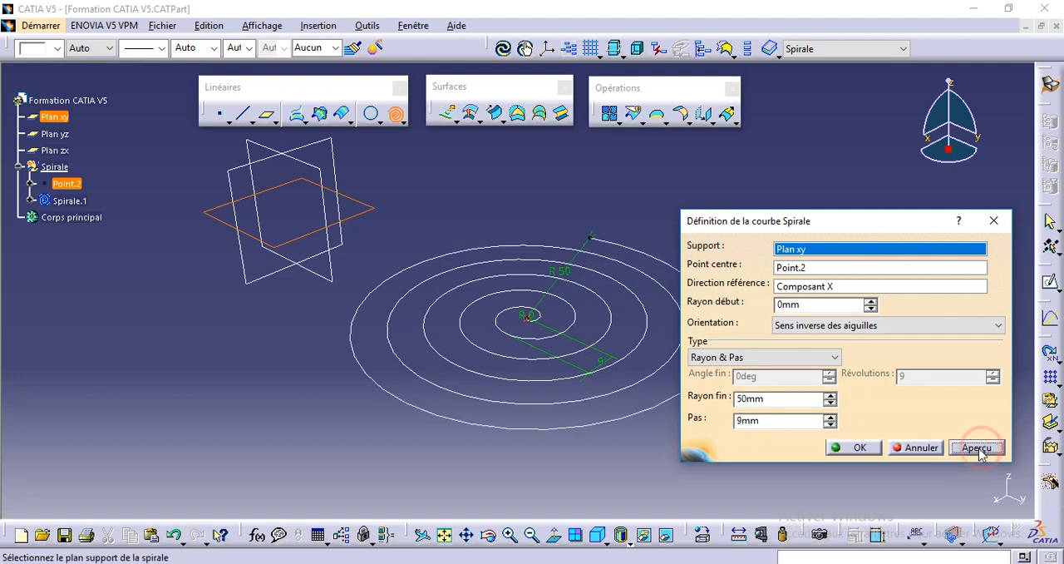
# Keep the spiral type as Rayon & Pas and accept the spiral definition
pyautogui.moveTo(524, 331); pyautogui.dragTo(523, 361, button='middle')
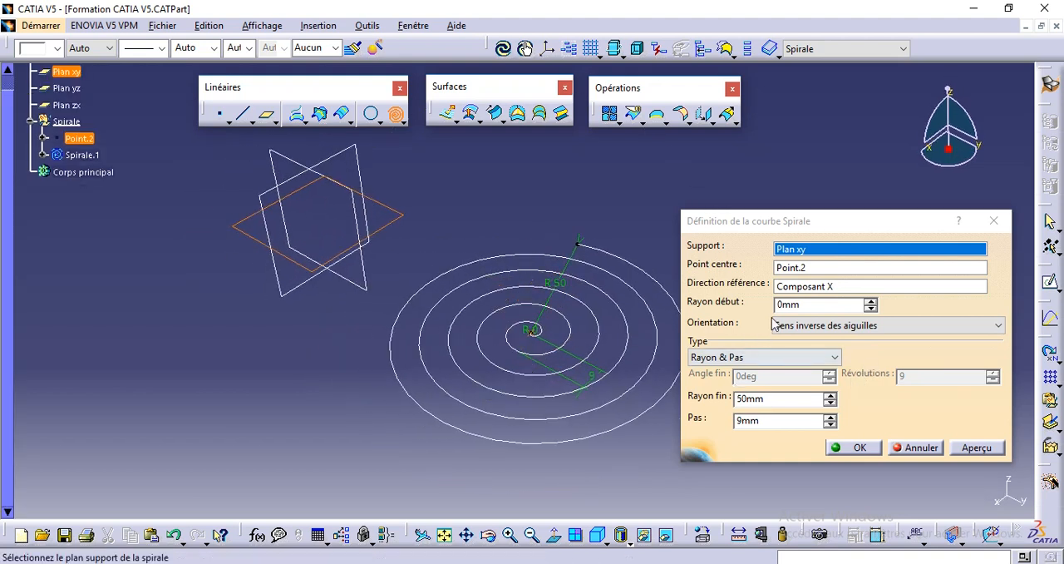
pyautogui.click(768, 355)
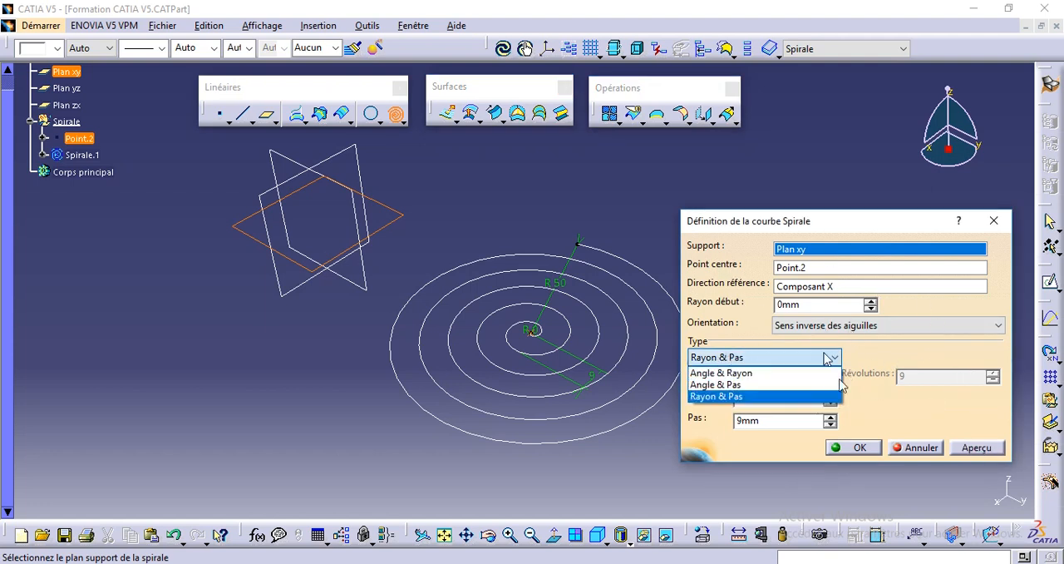
pyautogui.click(848, 225)
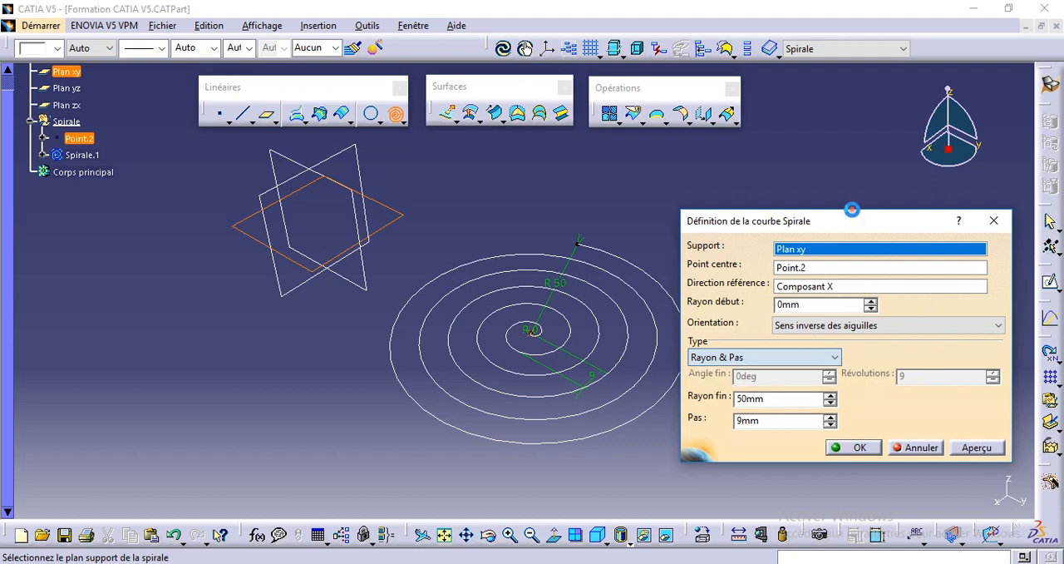
pyautogui.moveTo(843, 226); pyautogui.dragTo(840, 185)
pyautogui.scroll(-1, 577, 296)
pyautogui.moveTo(561, 302)
pyautogui.mouseDown(button='middle')
pyautogui.moveTo(556, 280)
pyautogui.moveTo(563, 305)
pyautogui.mouseUp(button='middle')
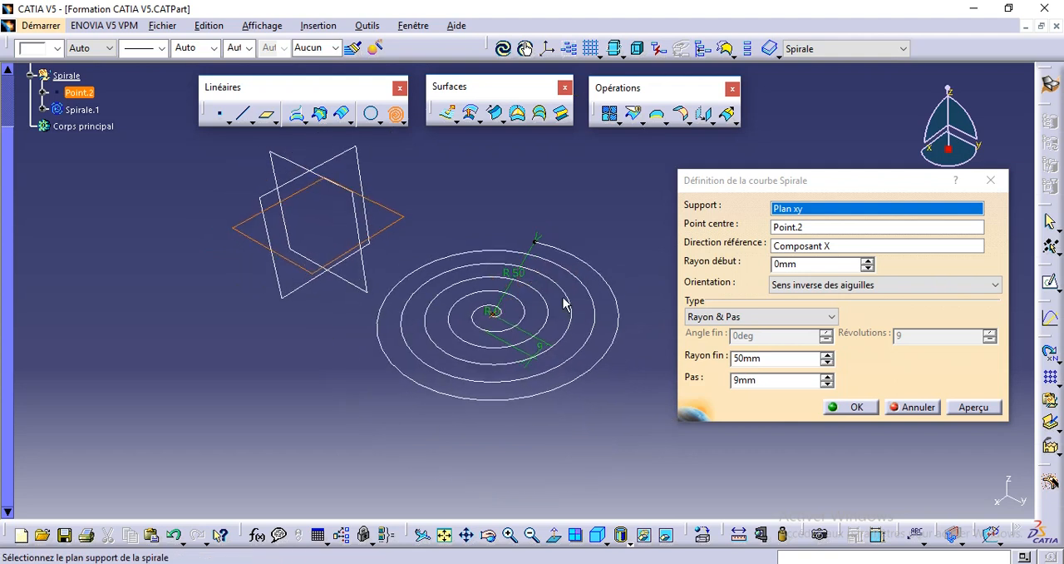
pyautogui.click(10, 256)
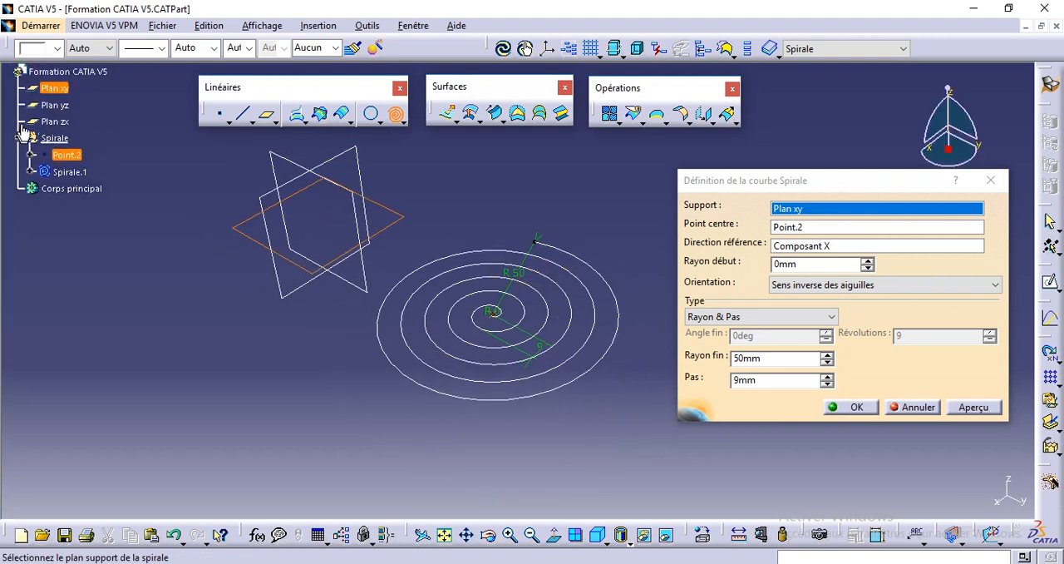
pyautogui.moveTo(18, 121); pyautogui.dragTo(20, 142)
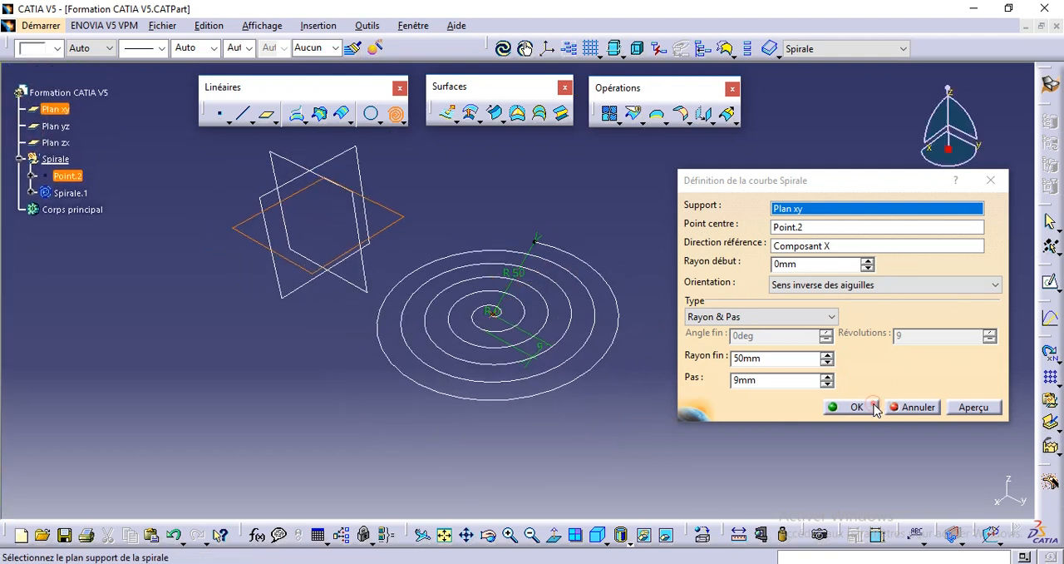
pyautogui.click(854, 406)
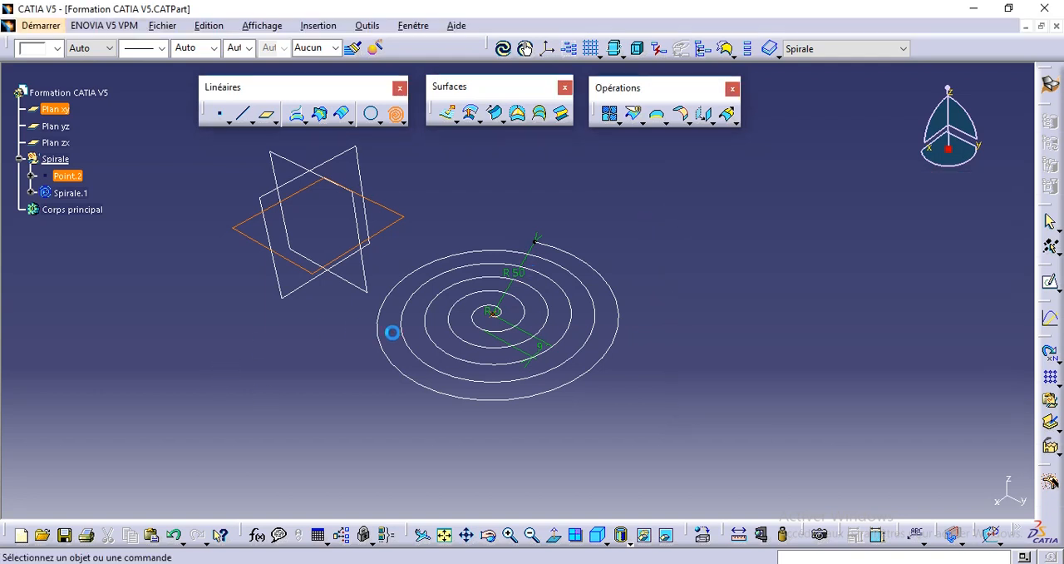
# Examine the finished spiral from several viewpoints and check the curve commands grouped with Spiral
pyautogui.moveTo(458, 337); pyautogui.dragTo(543, 305, button='middle')
pyautogui.click(578, 313)
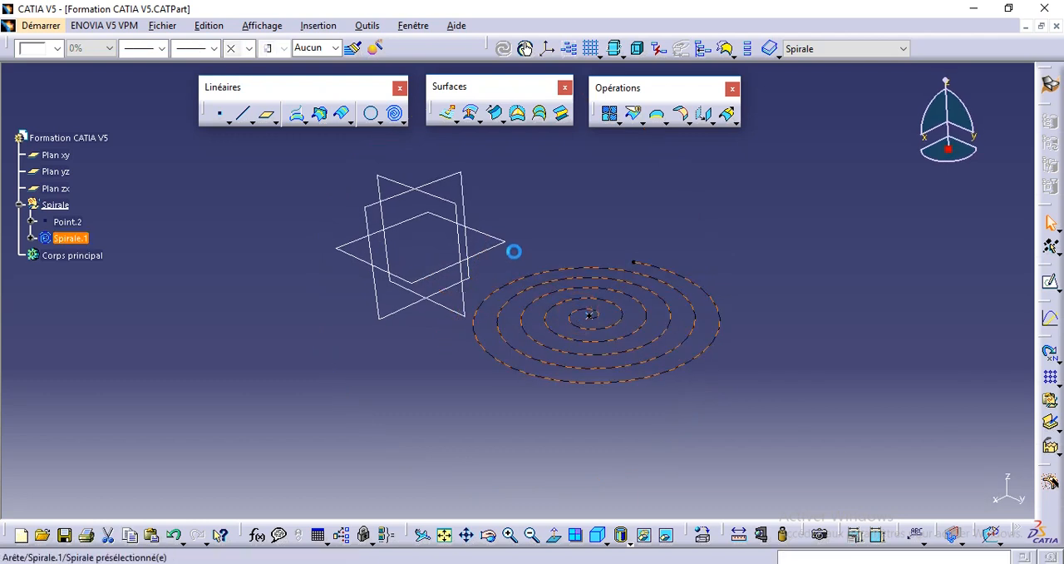
pyautogui.click(489, 240)
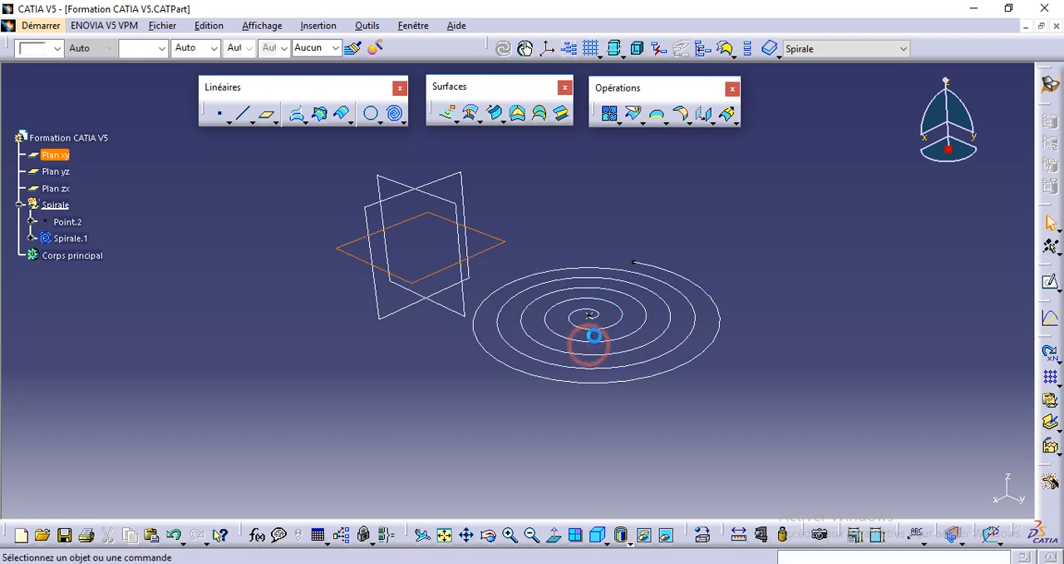
pyautogui.click(593, 335)
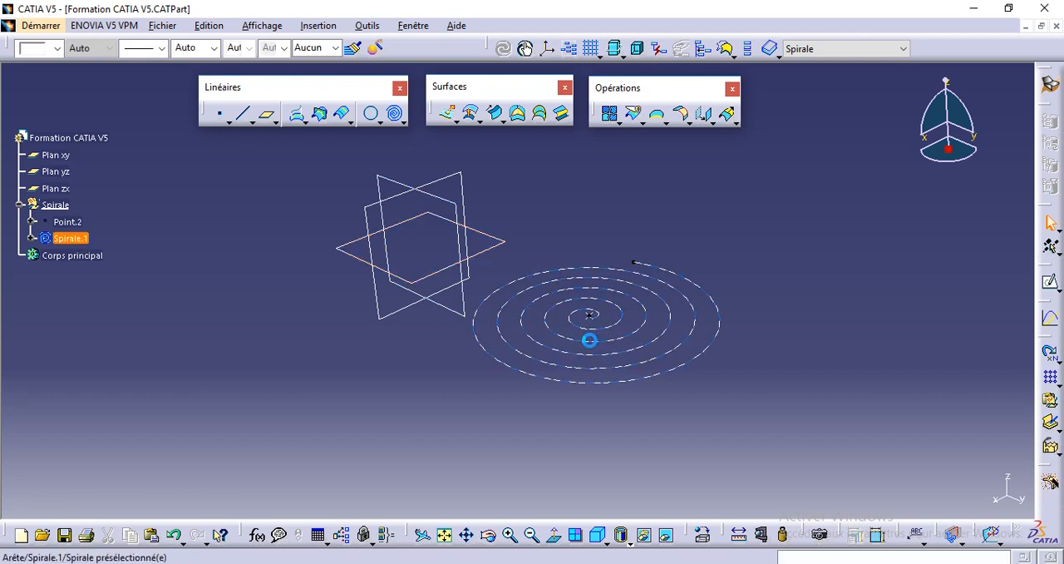
pyautogui.click(404, 123)
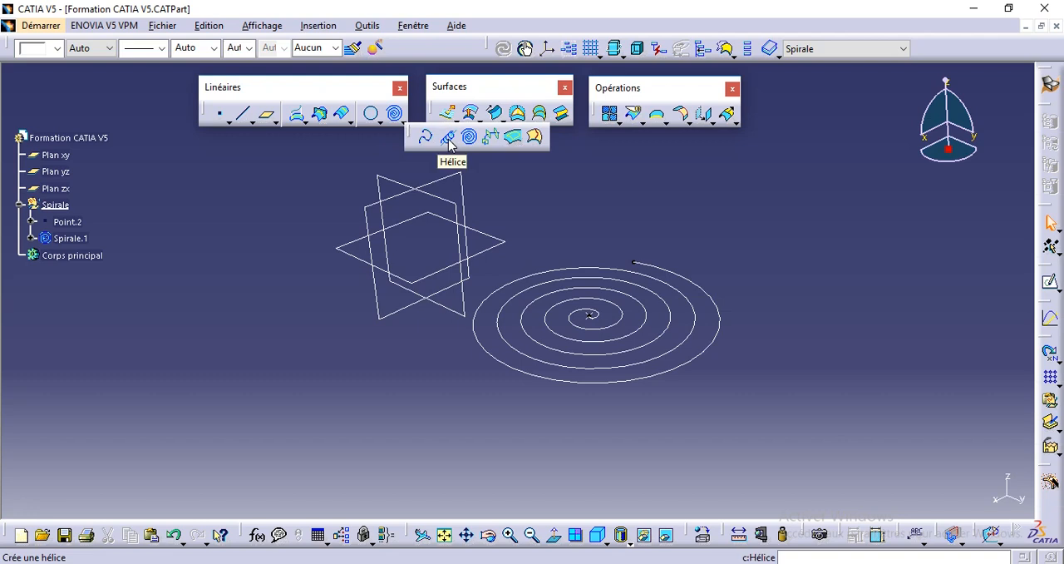
pyautogui.click(536, 218)
pyautogui.moveTo(529, 230); pyautogui.dragTo(532, 330, button='middle')
pyautogui.click(524, 292)
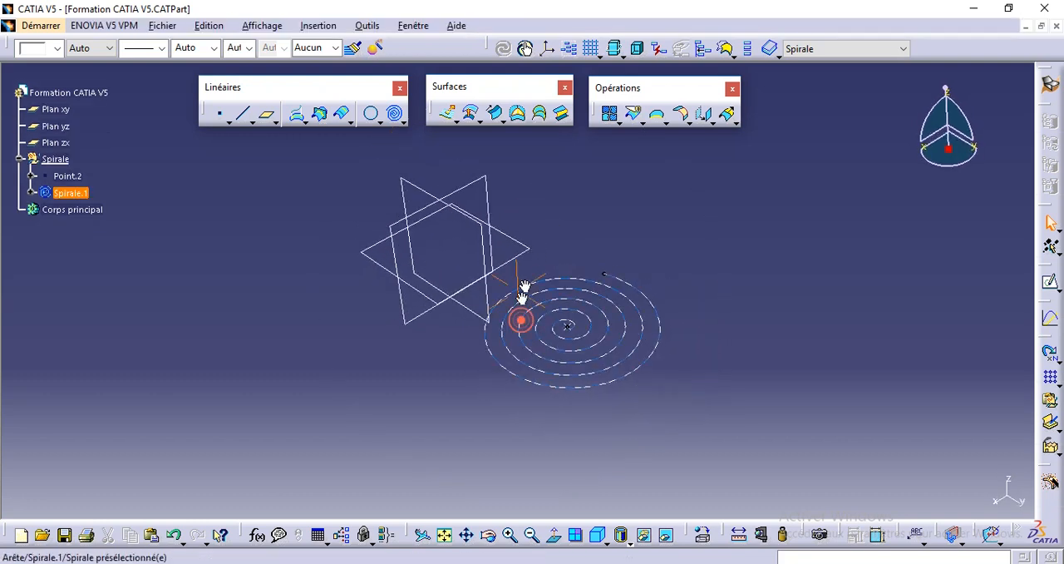
pyautogui.moveTo(524, 293); pyautogui.dragTo(532, 256, button='middle')
pyautogui.moveTo(543, 211)
pyautogui.mouseDown(button='middle')
pyautogui.moveTo(545, 195)
pyautogui.moveTo(535, 230)
pyautogui.moveTo(536, 206)
pyautogui.mouseUp(button='middle')
pyautogui.click(543, 196)
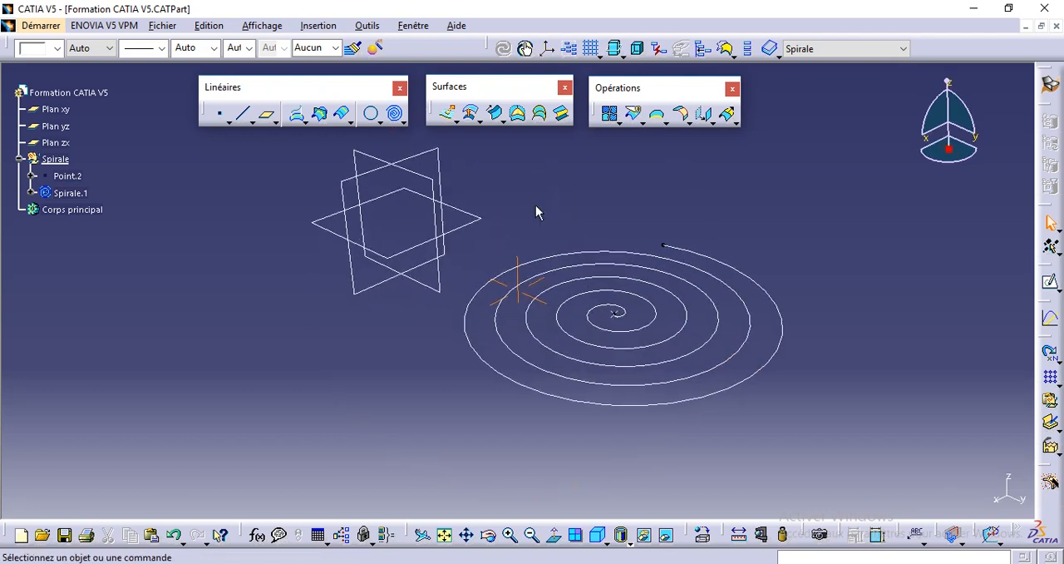